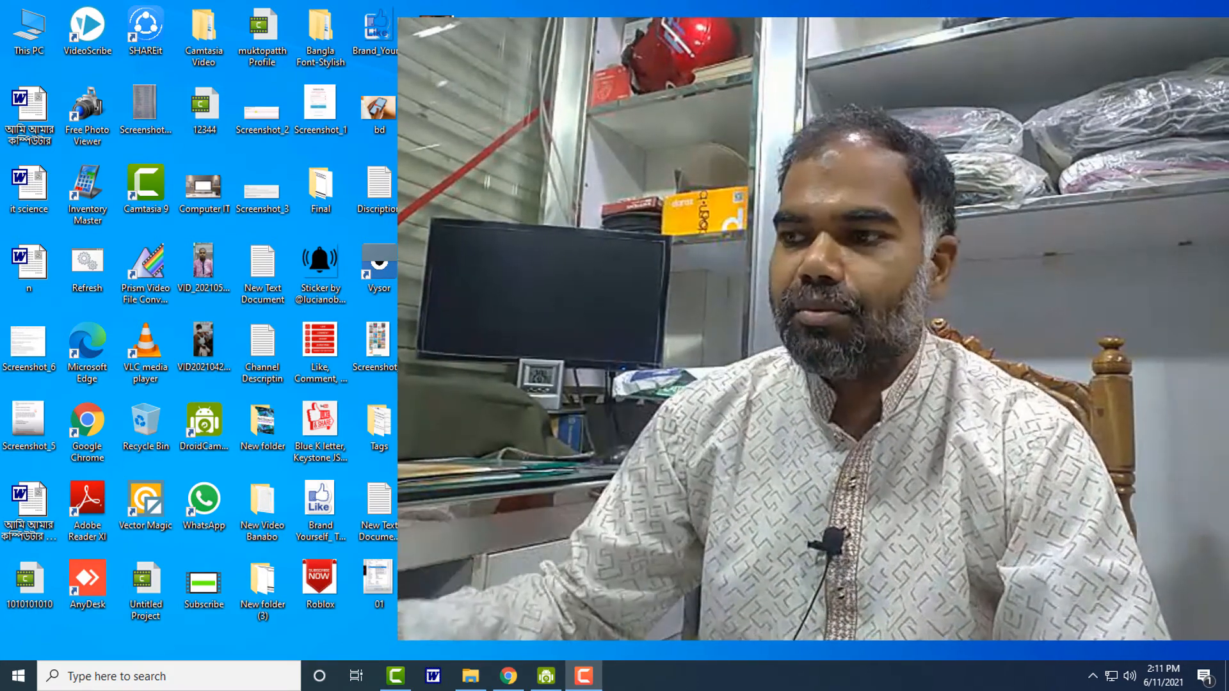
Switch to the Camtasia project and select the screen recording clip on Track 1.
left_click(584, 676)
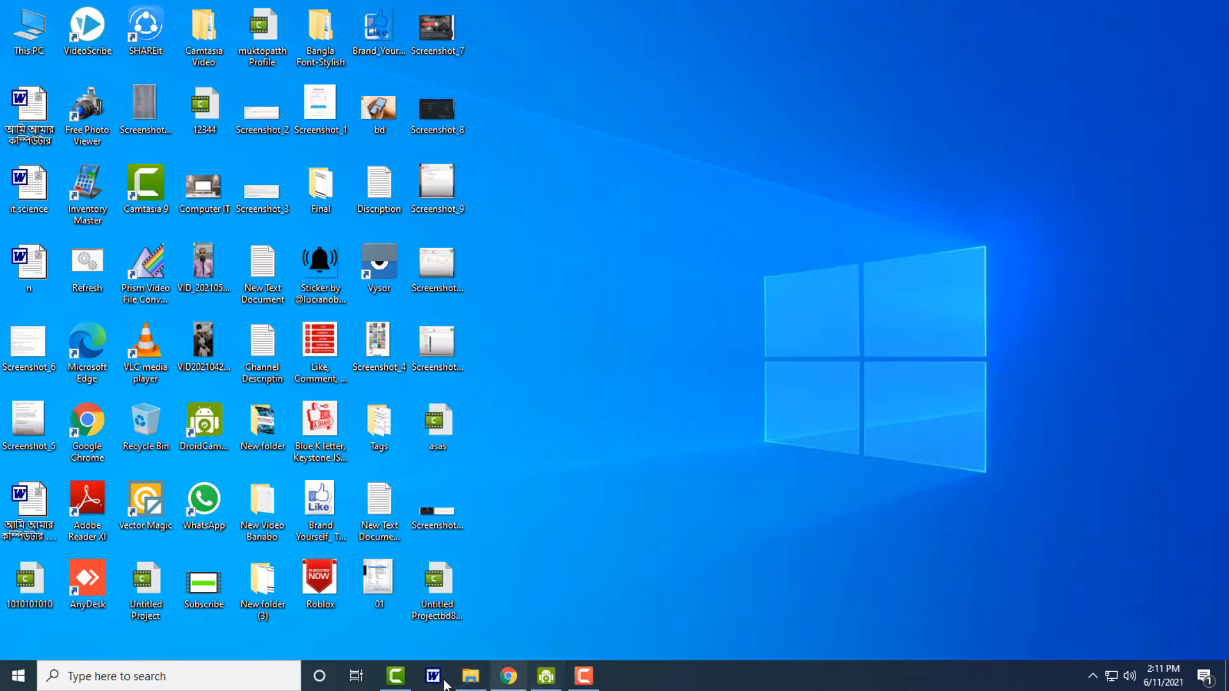
left_click(398, 677)
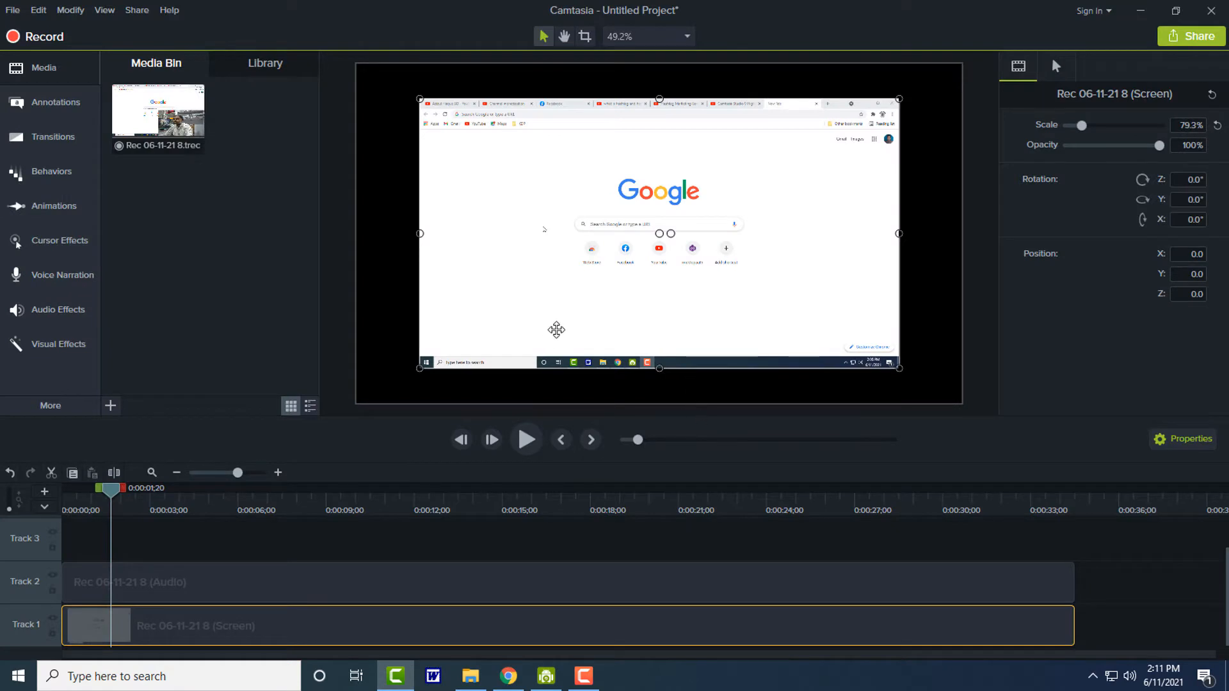
left_click(323, 576)
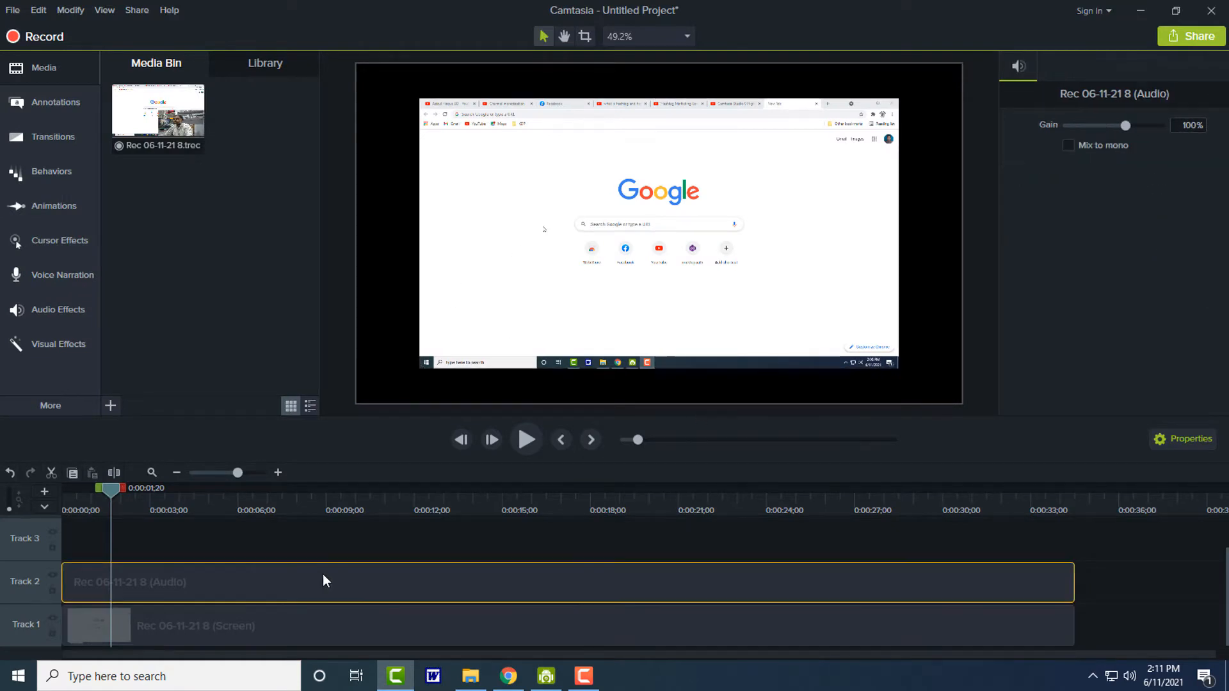
left_click(320, 626)
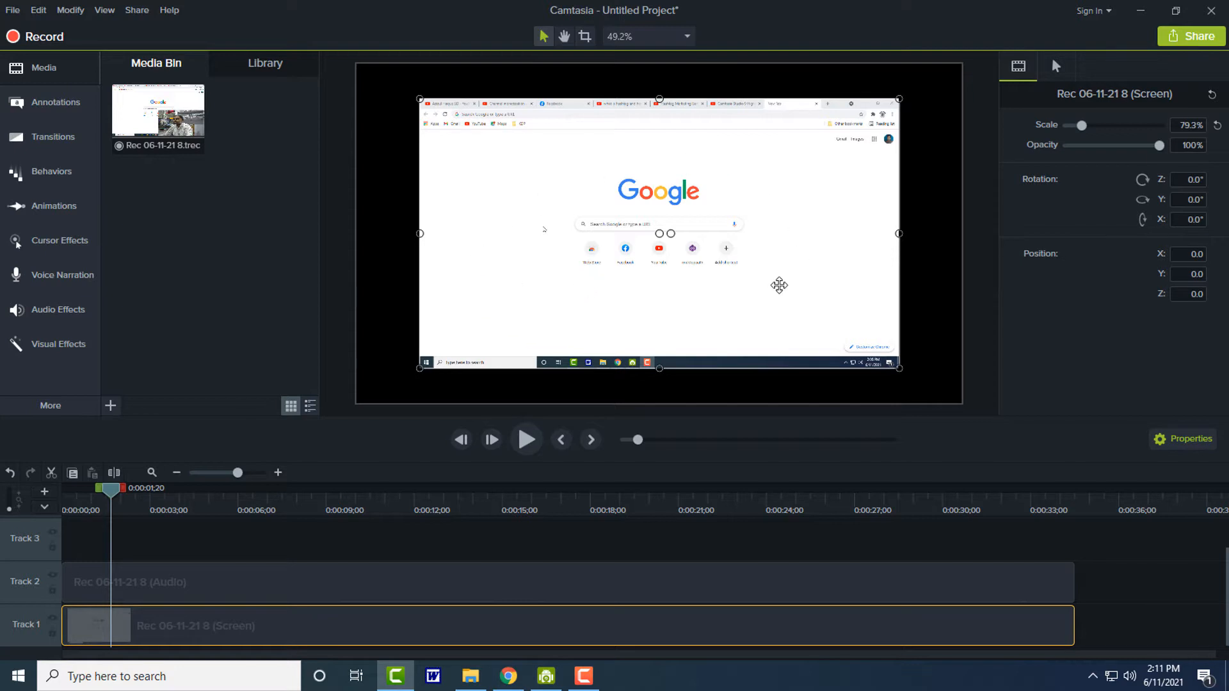
Open the project settings from the canvas and choose Custom as the canvas dimensions.
right_click(786, 232)
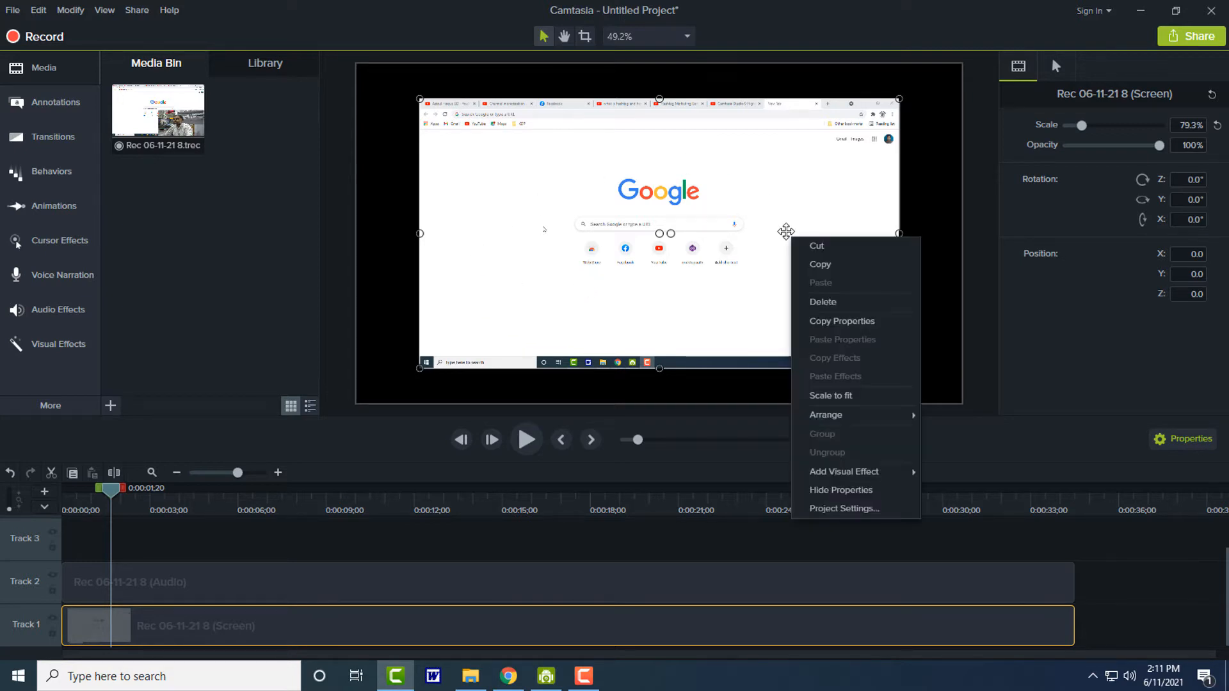
left_click(777, 217)
right_click(659, 181)
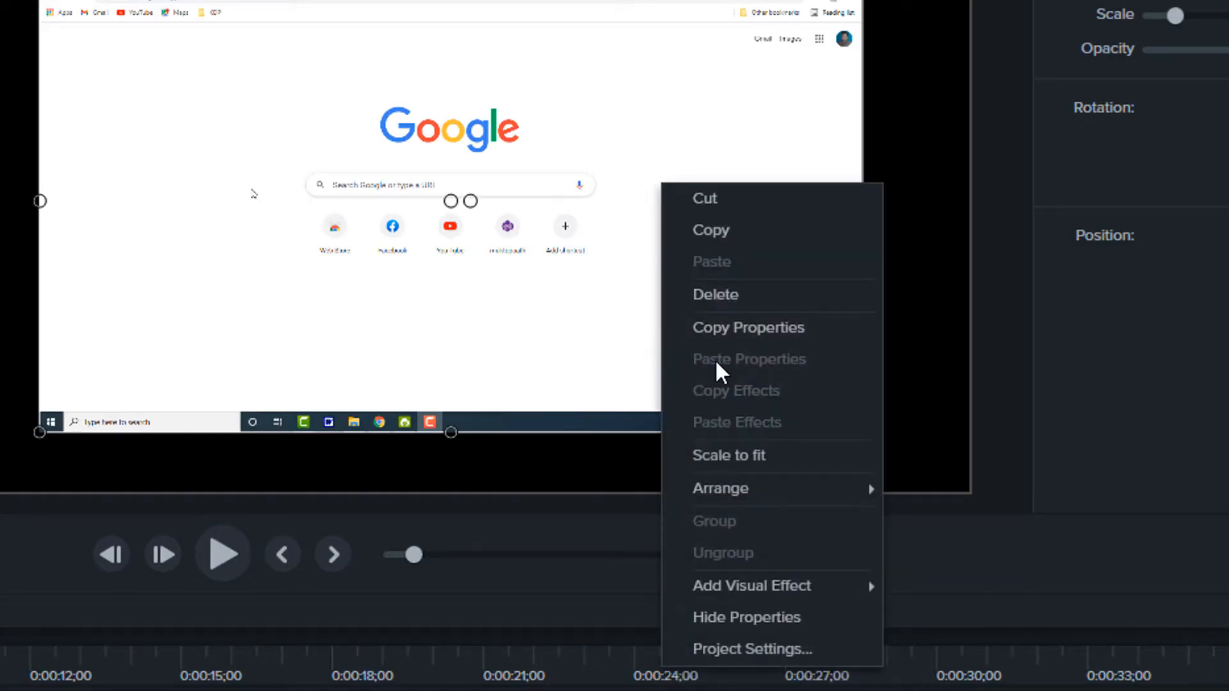
left_click(733, 648)
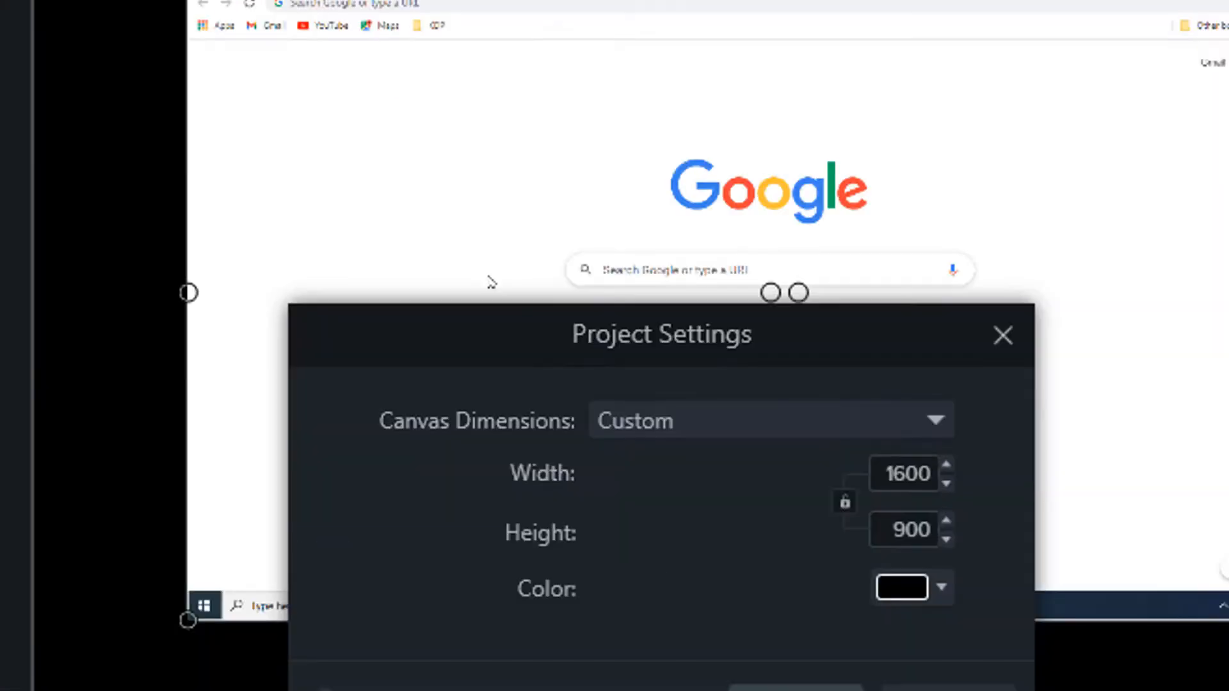
left_click_drag(824, 355, 598, 87)
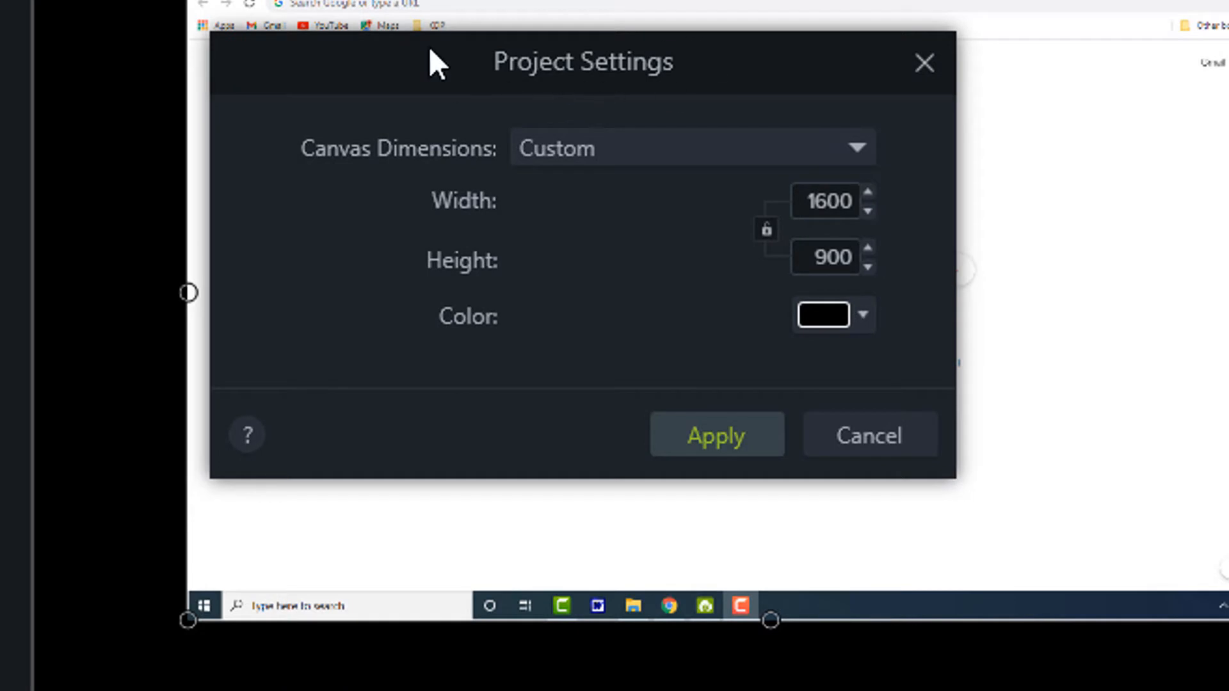
left_click(643, 154)
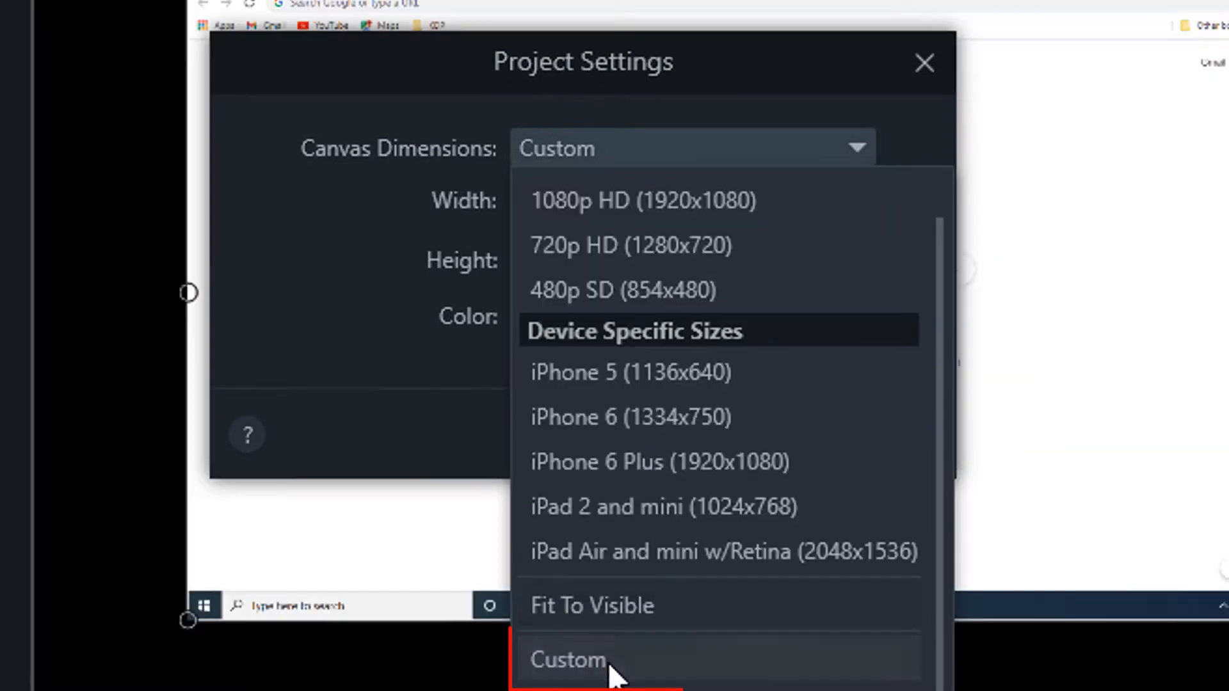
left_click(610, 663)
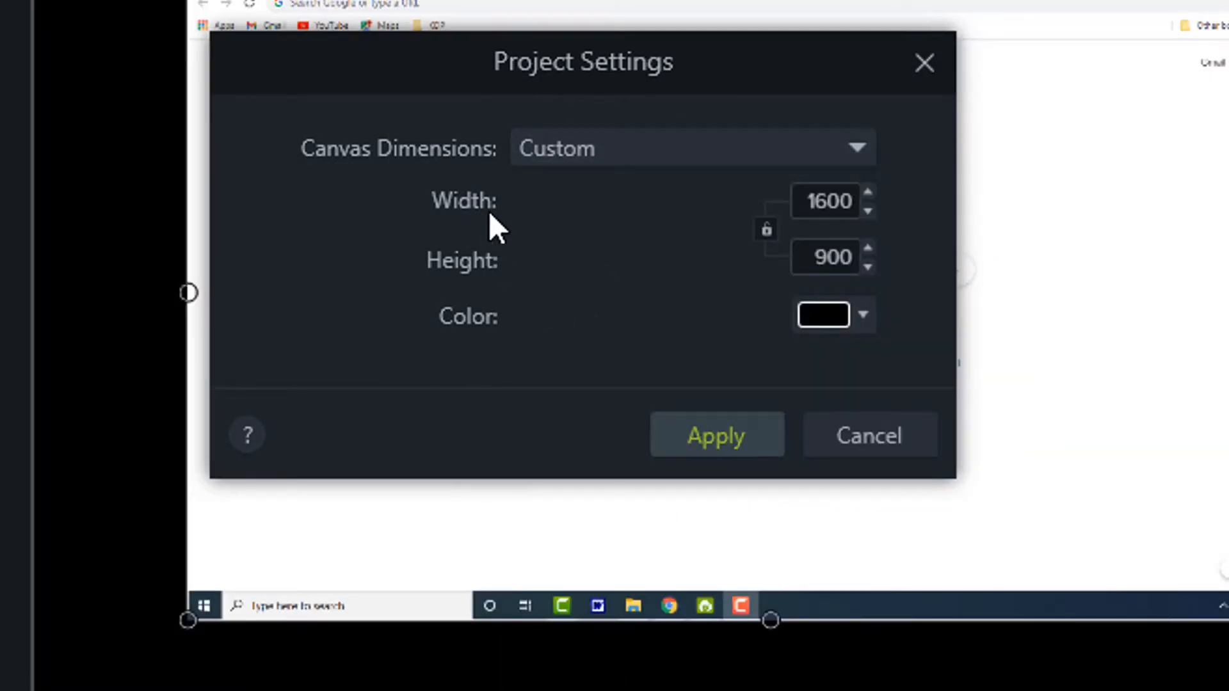
Set the canvas width to 1920 and the height to 1080, and apply the project settings.
double_click(811, 202)
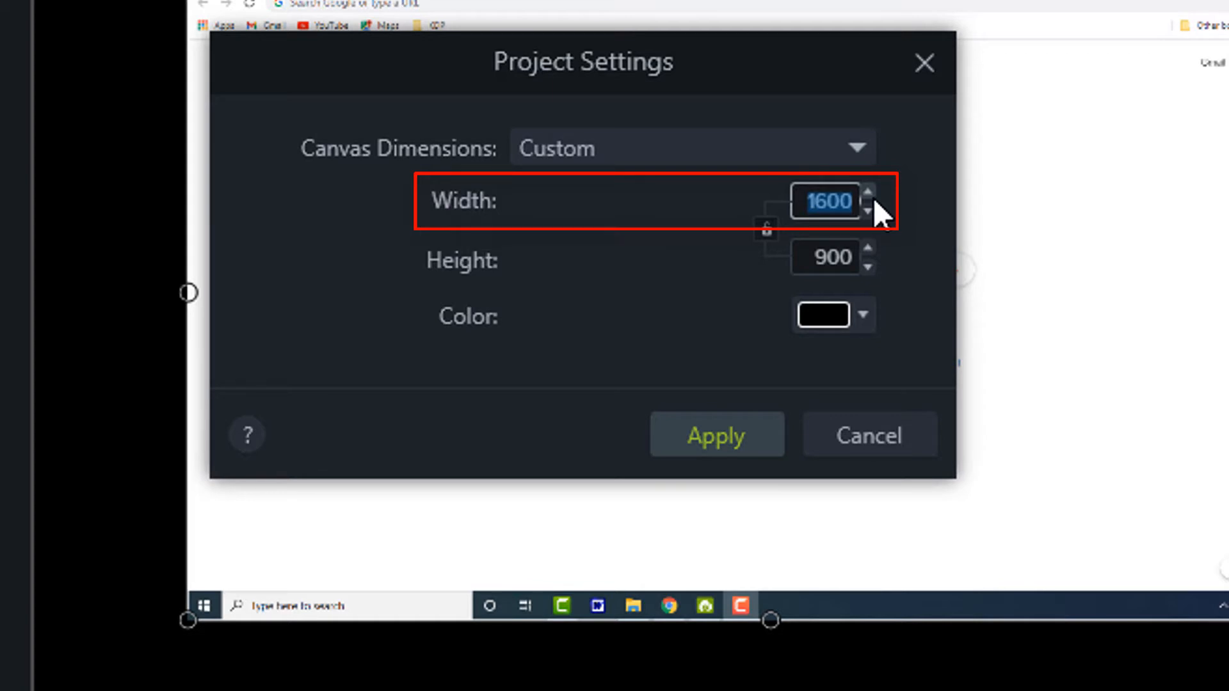
left_click(842, 215)
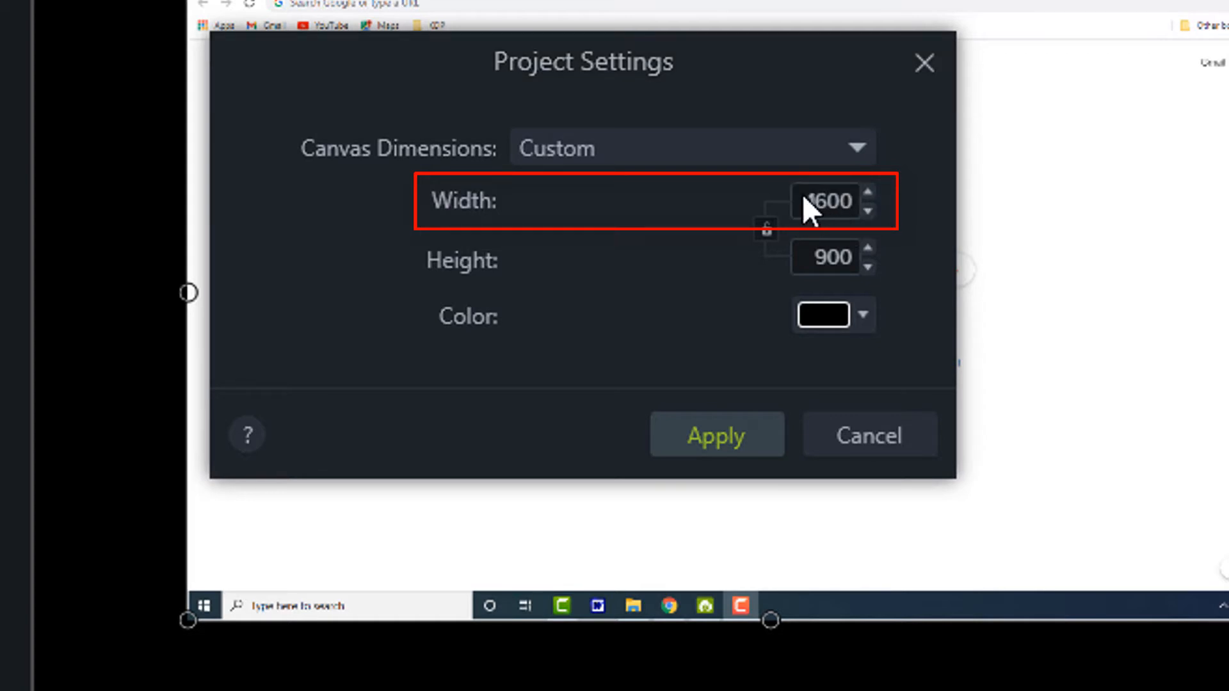
left_click_drag(801, 196, 854, 198)
left_click(854, 198)
key("BackSpace")
key("BackSpace")
key("BackSpace")
key("BackSpace")
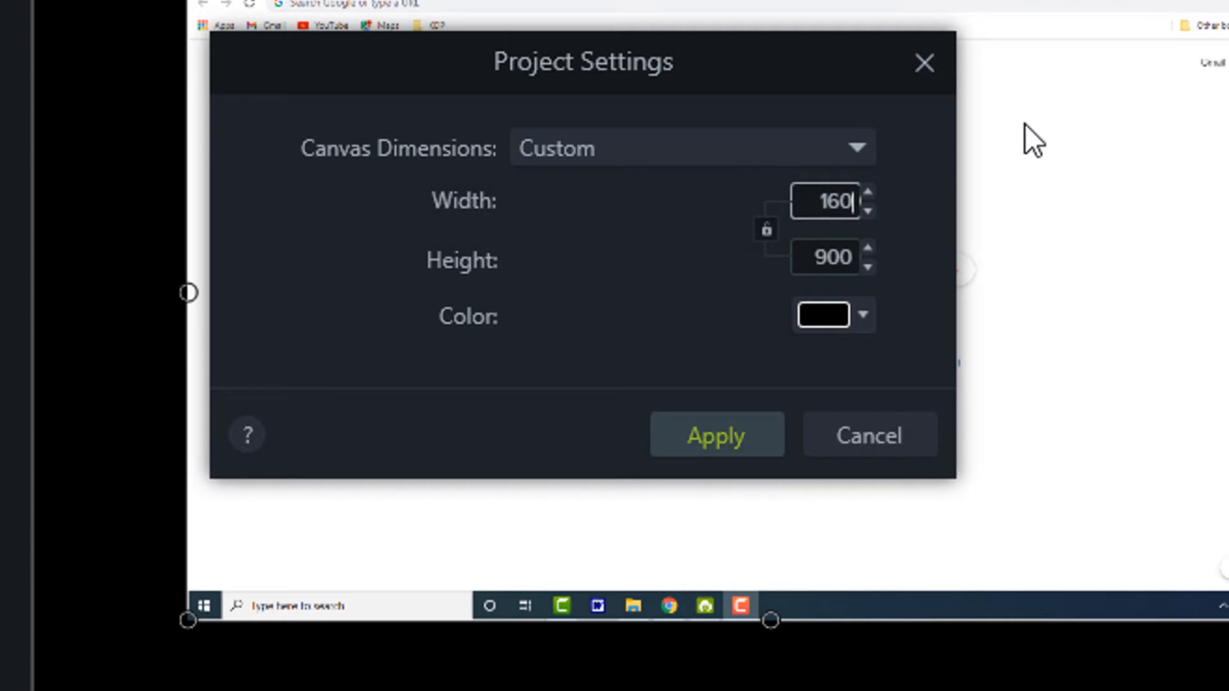
type("1920")
key("Tab")
type("1080")
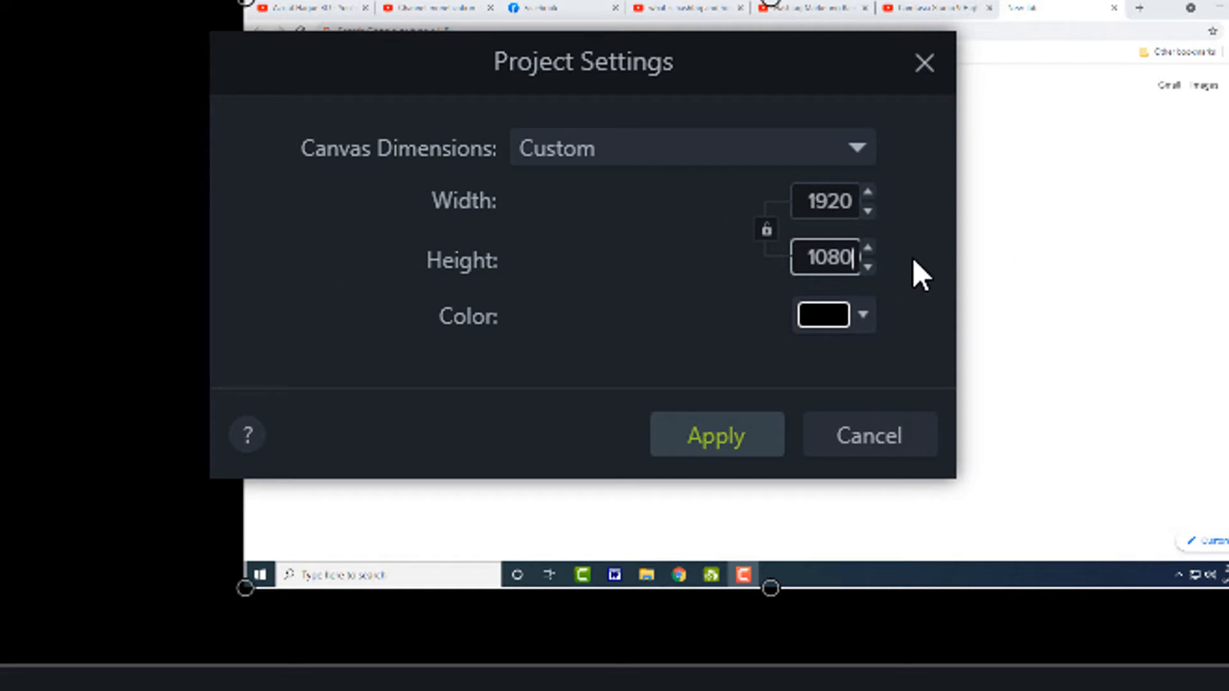
left_click(740, 439)
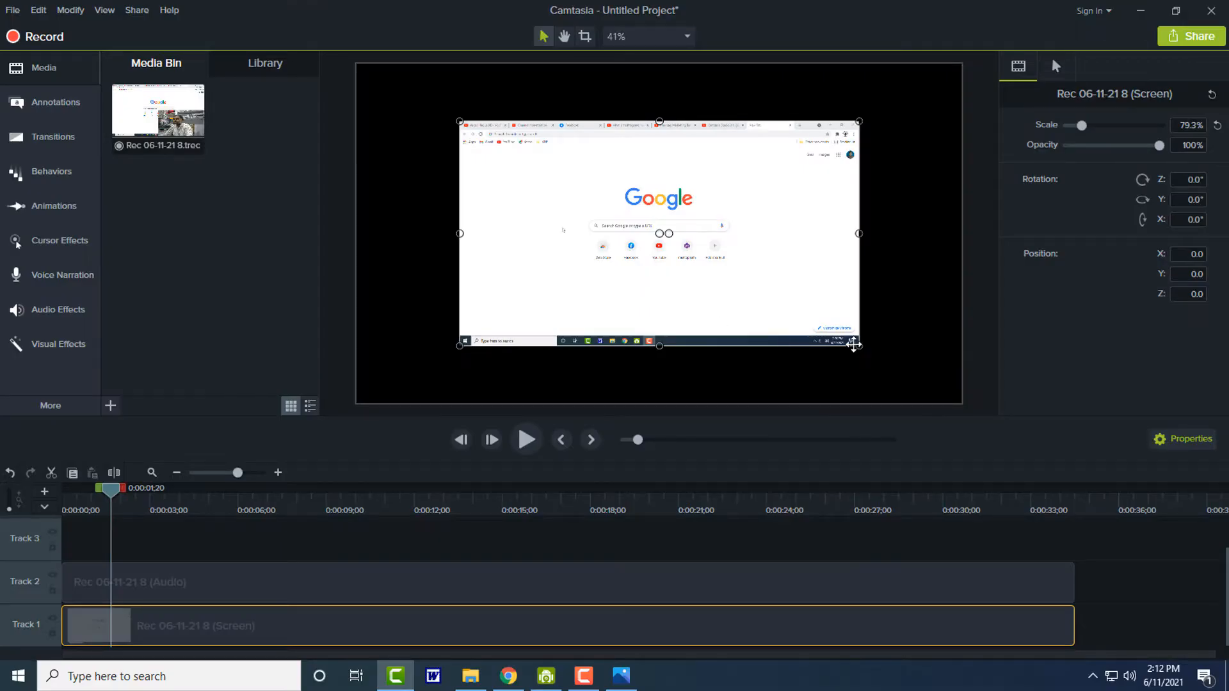
Enlarge the screen recording at two opposite corners so it fills the whole canvas.
left_click_drag(858, 346, 961, 403)
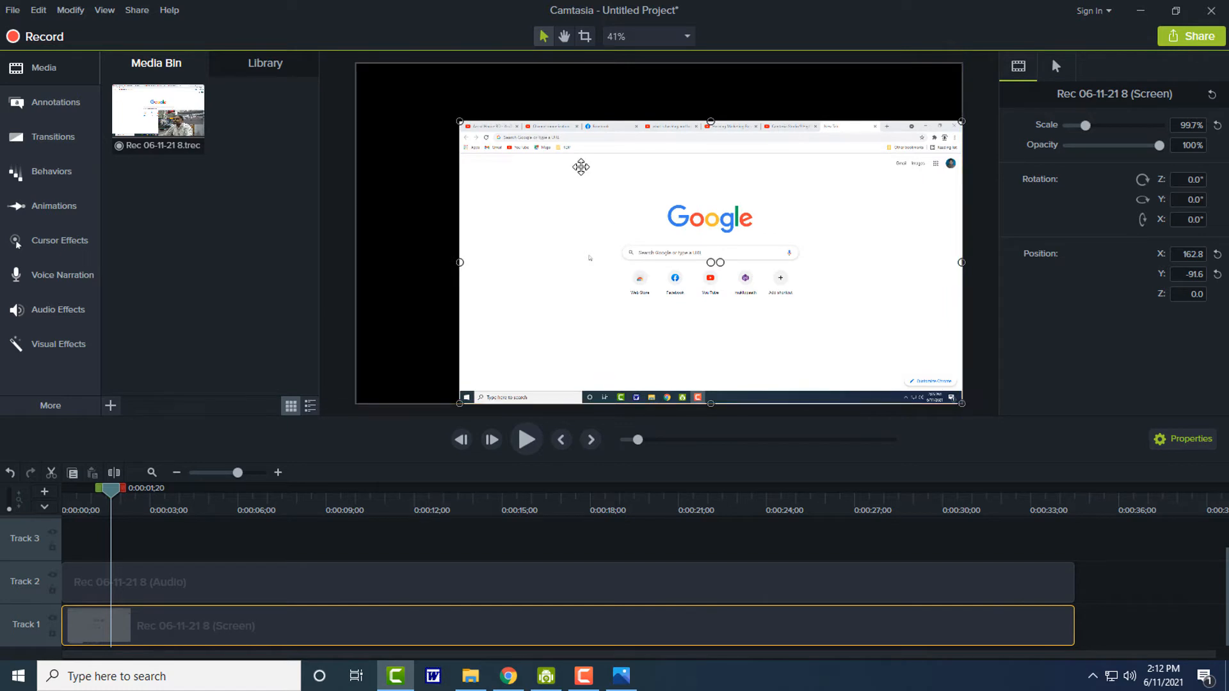
left_click_drag(460, 121, 359, 64)
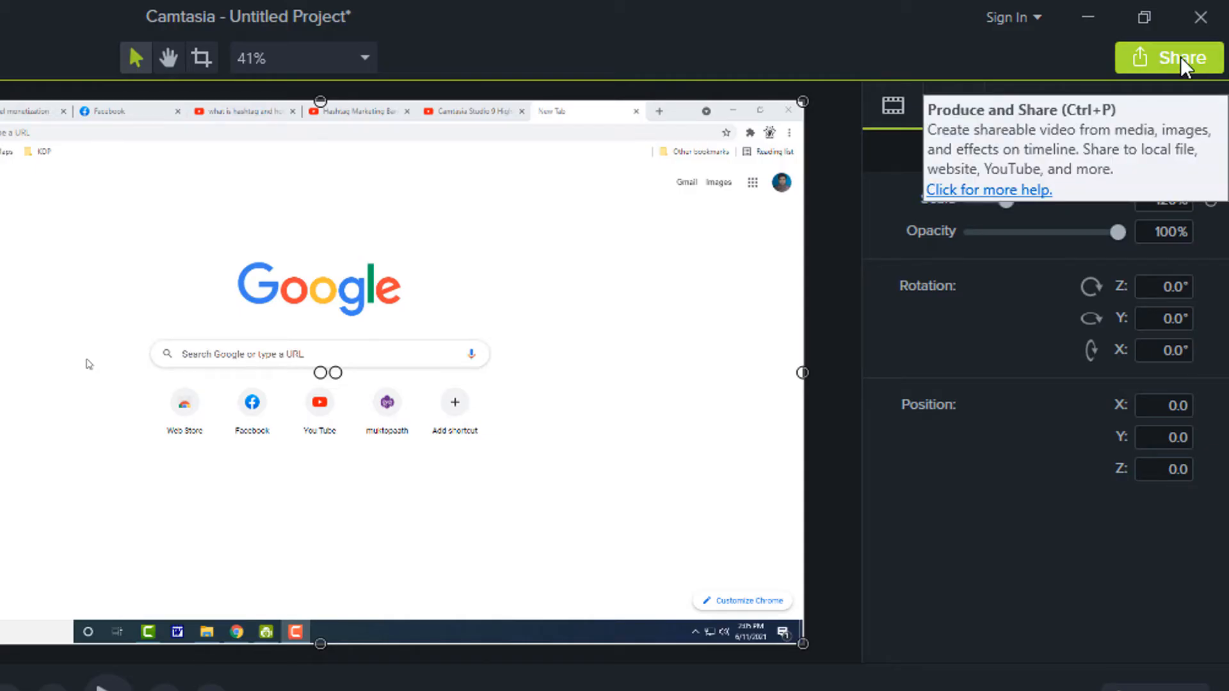
Start producing the video to a local file with the Custom production settings preset.
left_click(1180, 62)
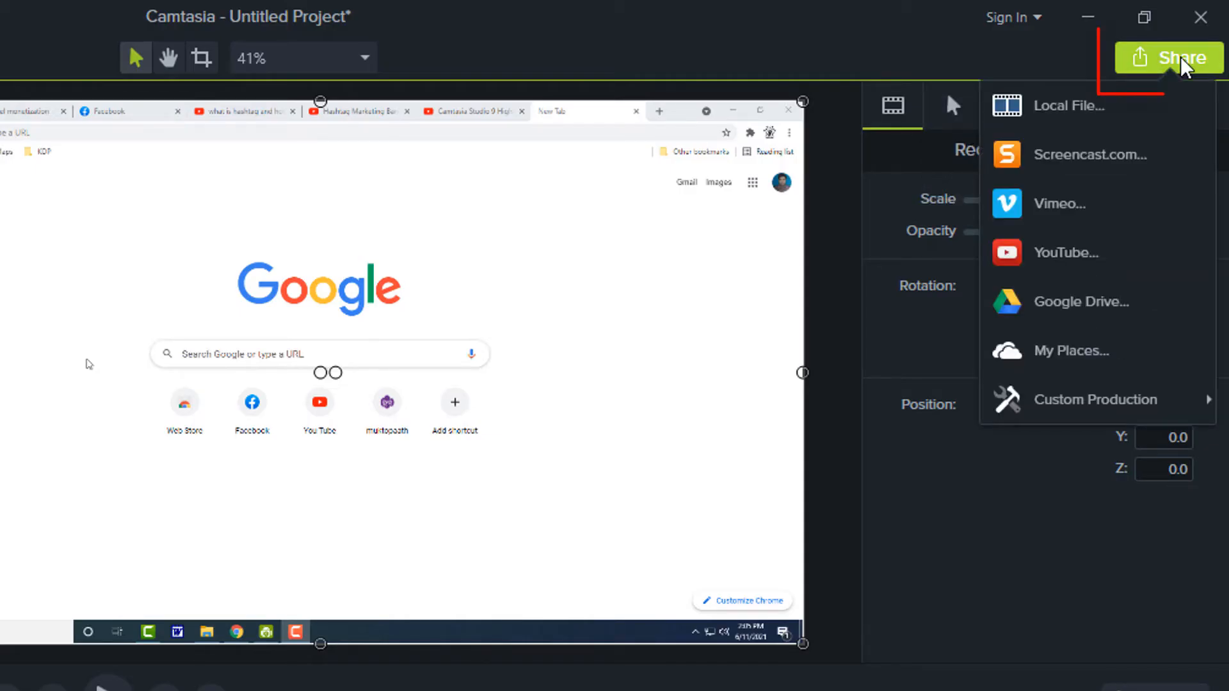
left_click(1120, 114)
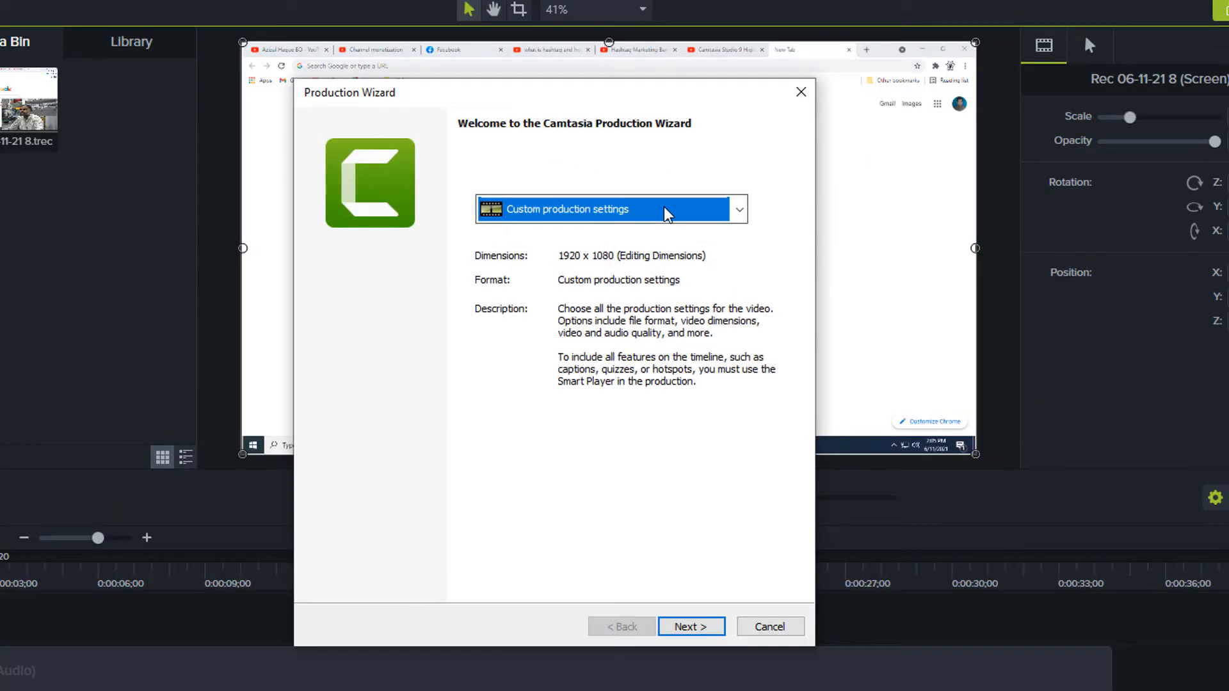
left_click(665, 215)
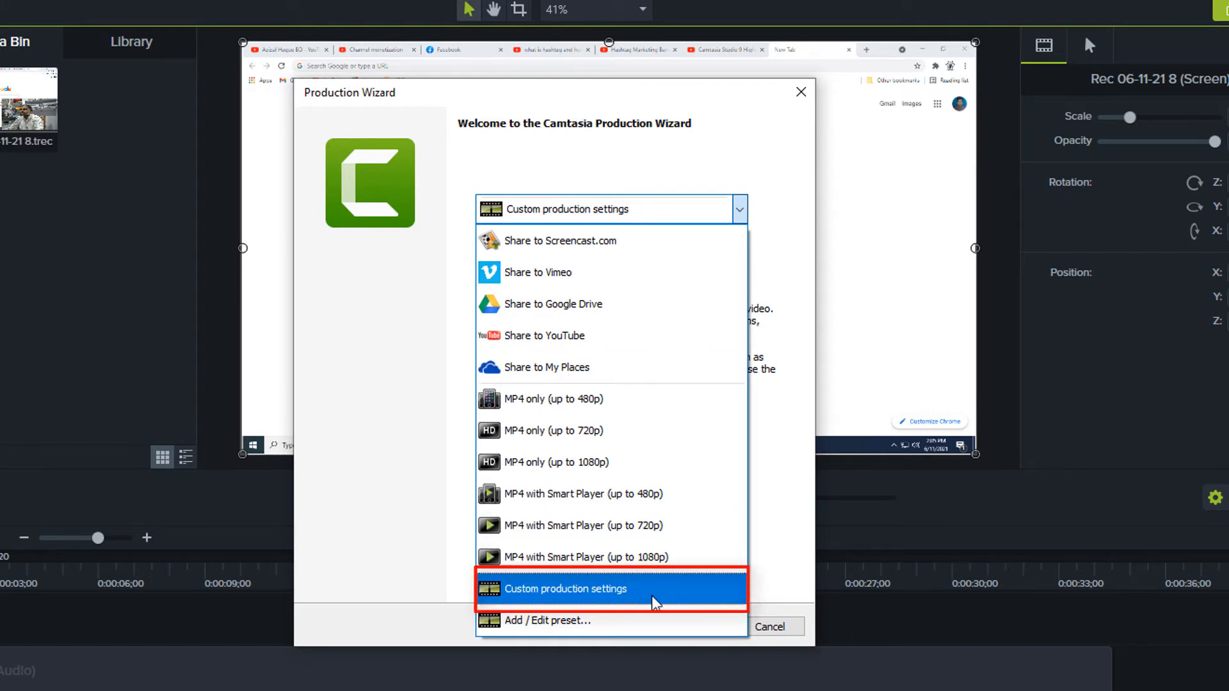
left_click(609, 593)
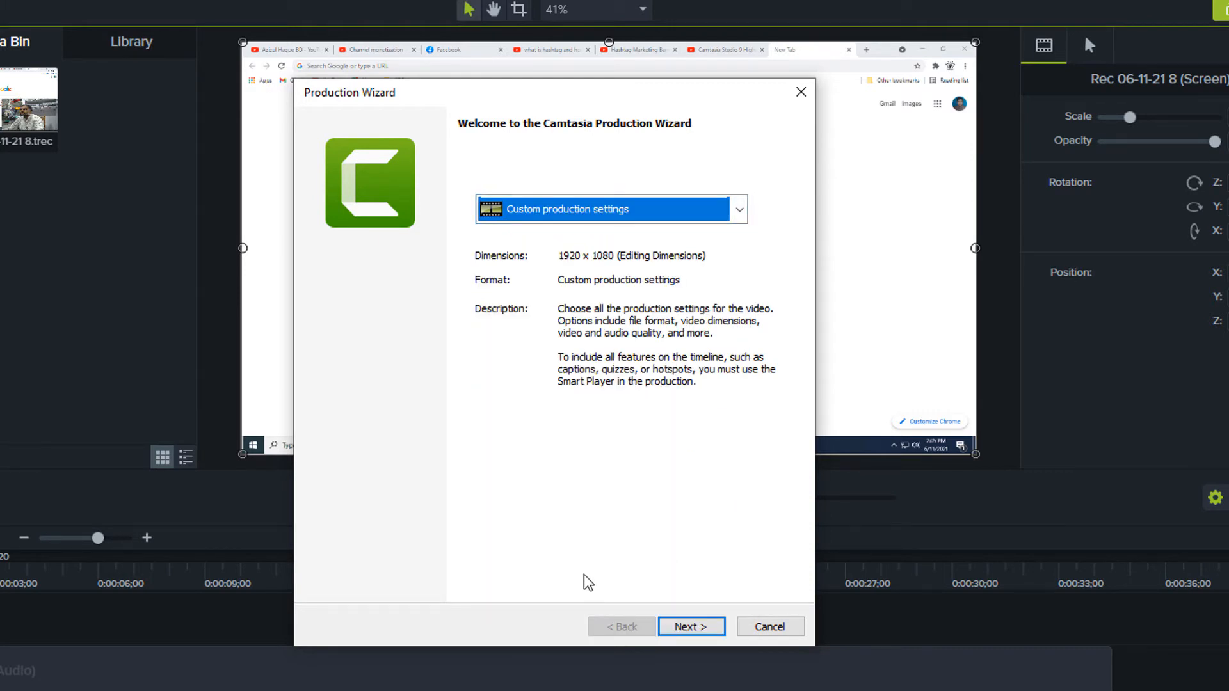
Accept MP4 - Smart Player (HTML5) as the file format and disable Produce with controller.
left_click(691, 626)
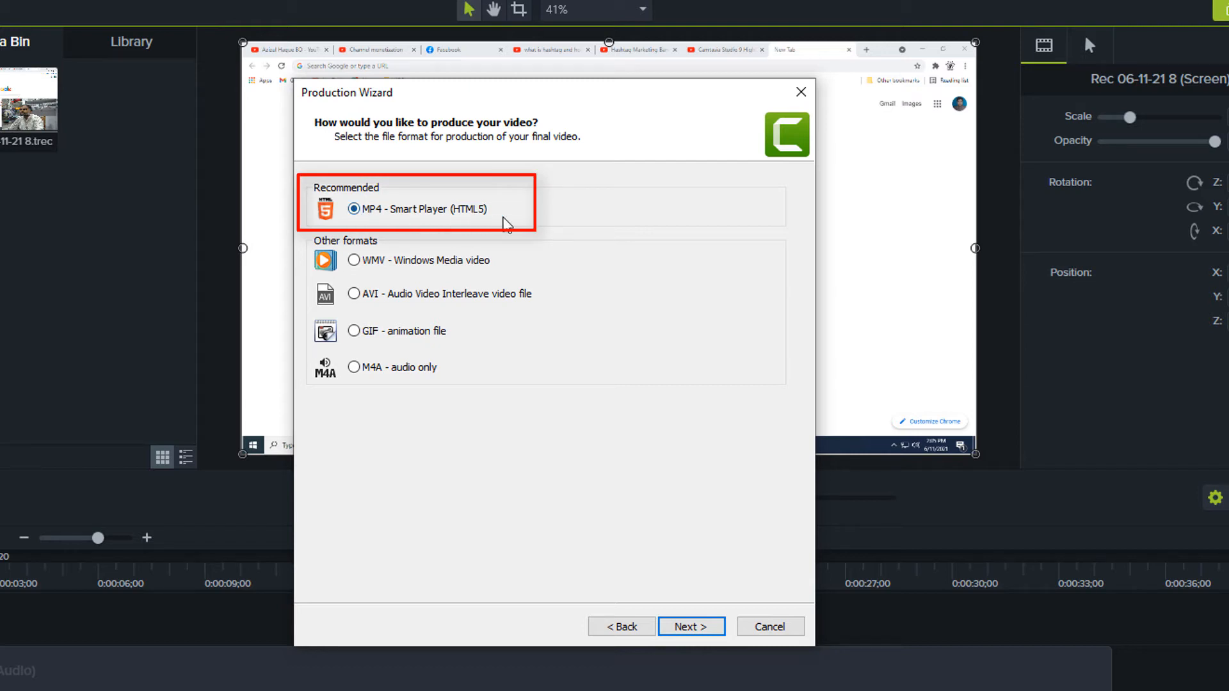
left_click(685, 628)
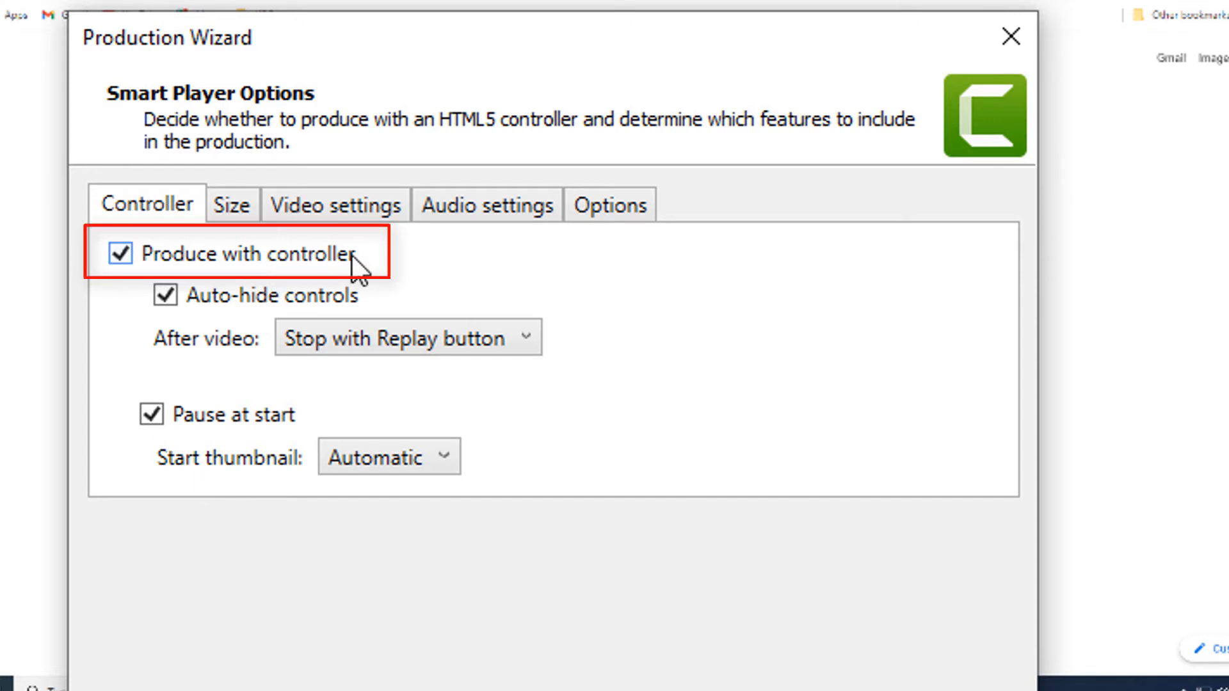
left_click(121, 252)
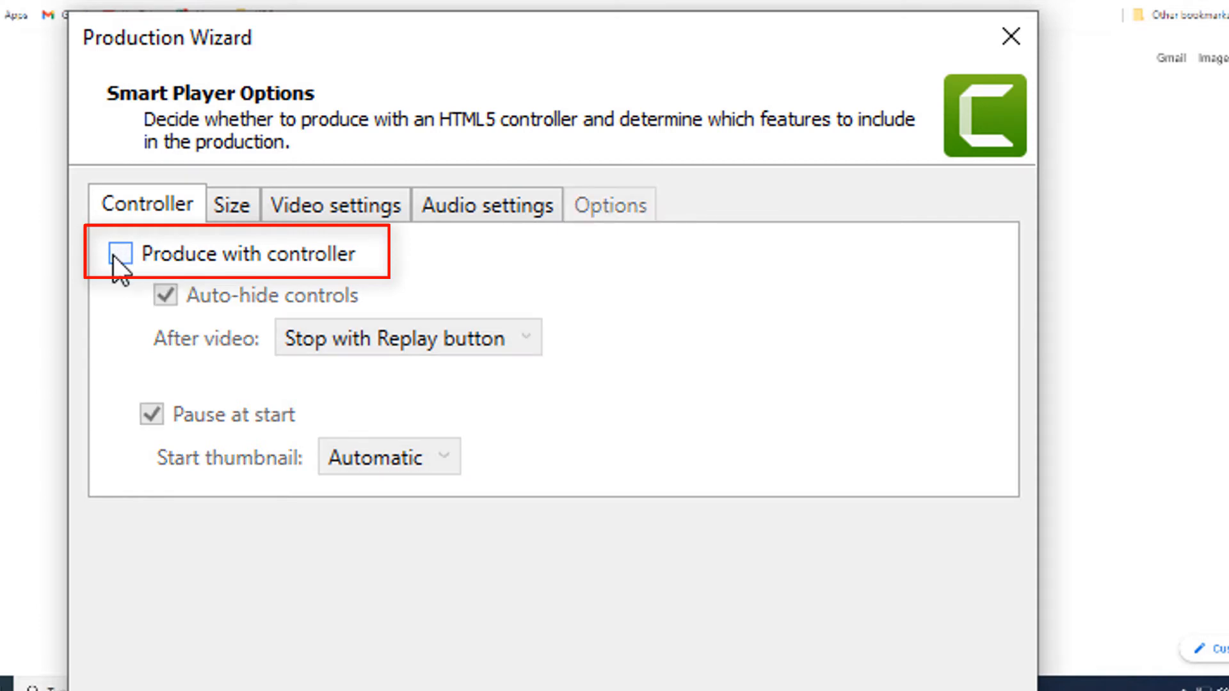
Configure the video settings with frame rate 30, a keyframe every 5 seconds, H.264 profile Baseline and H.264 level Auto.
left_click(303, 204)
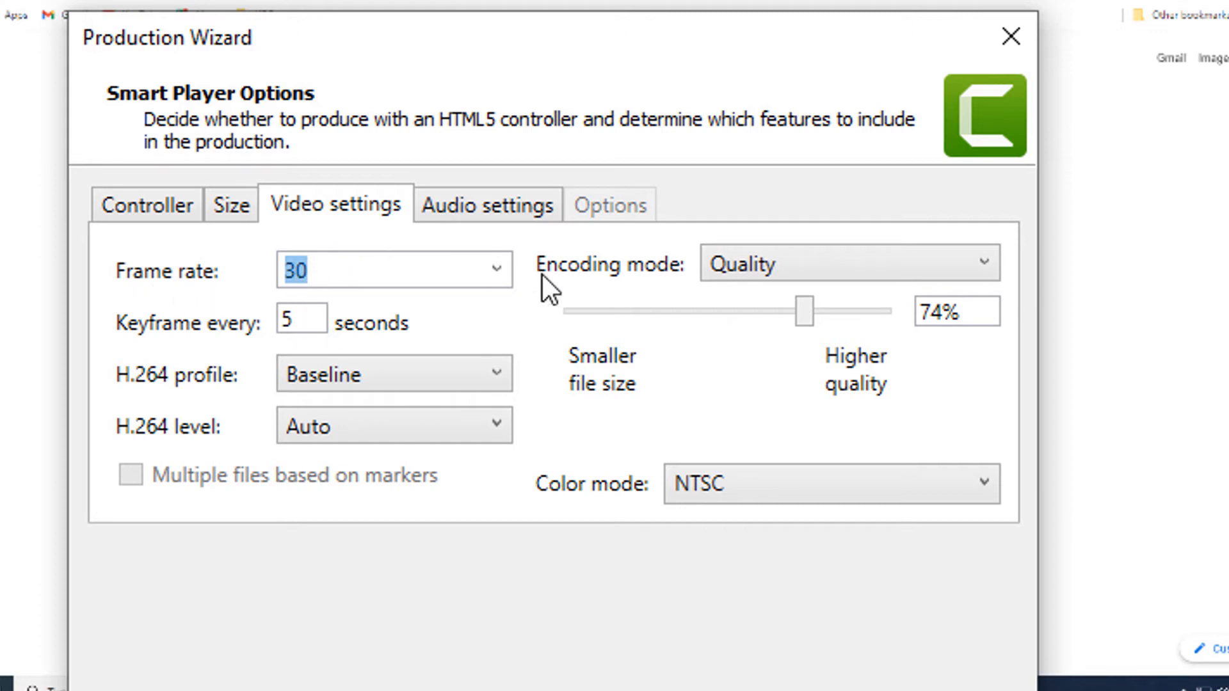
left_click(497, 268)
left_click(306, 584)
left_click(309, 318)
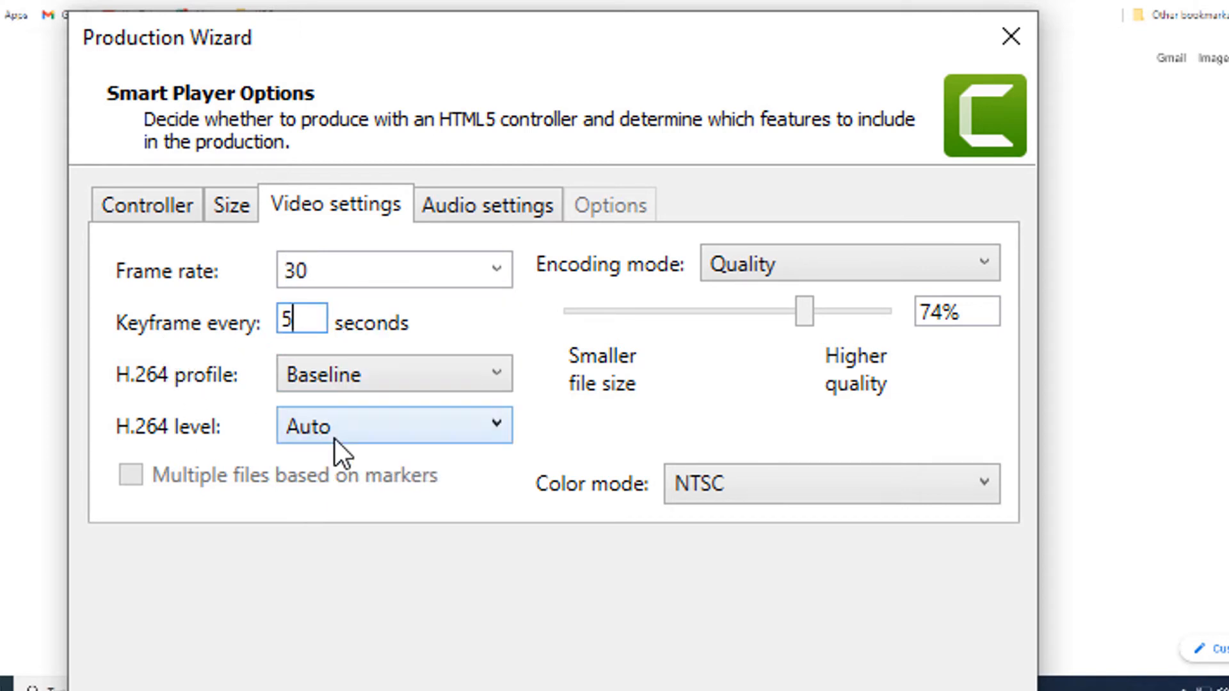
left_click(474, 378)
left_click(394, 411)
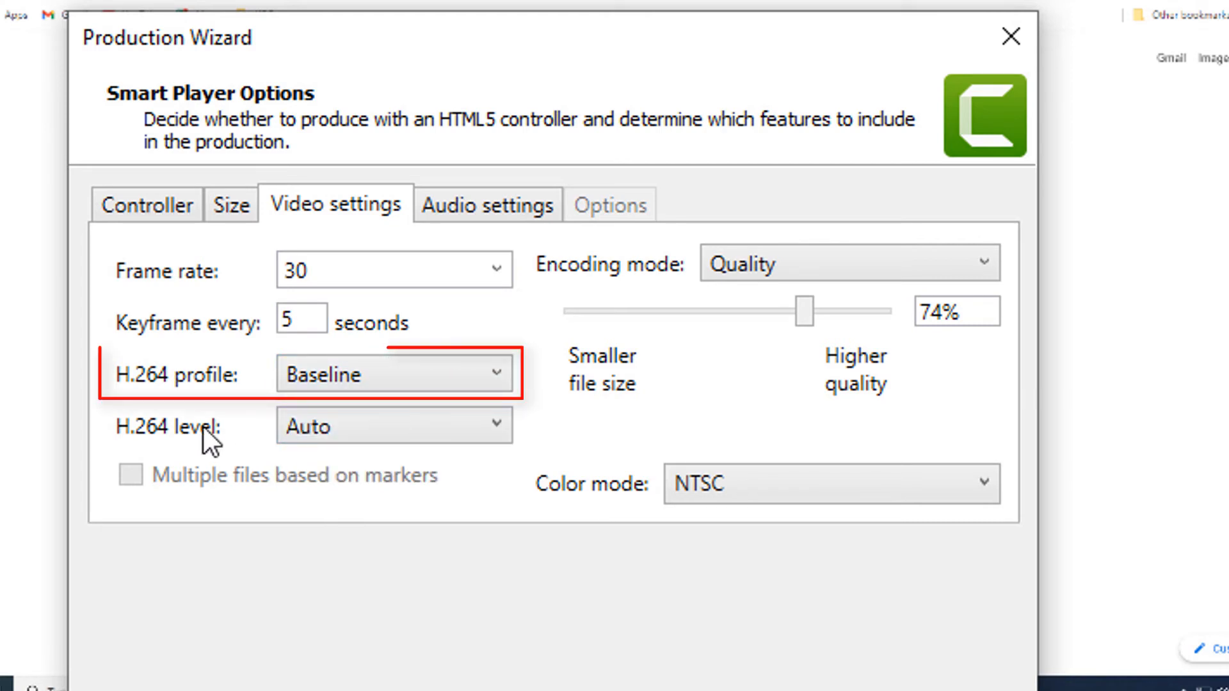
left_click(379, 428)
left_click(378, 462)
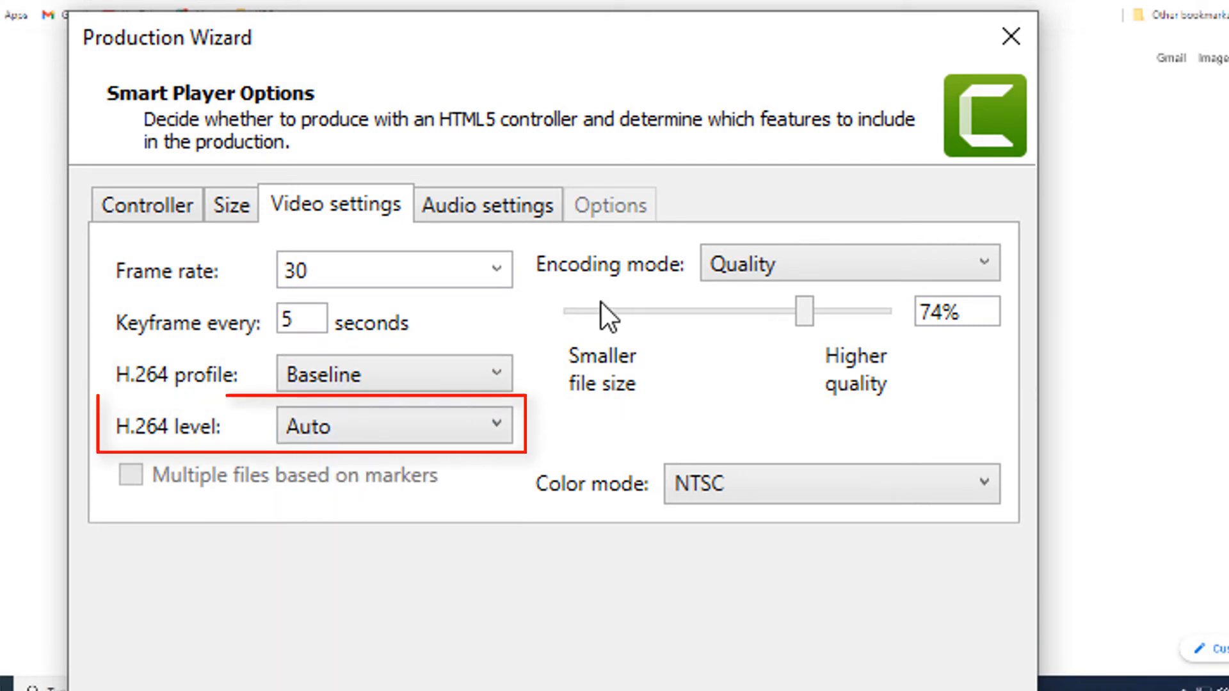
Set the encoding mode to Quality at 75% and the color mode to NTSC.
left_click(757, 268)
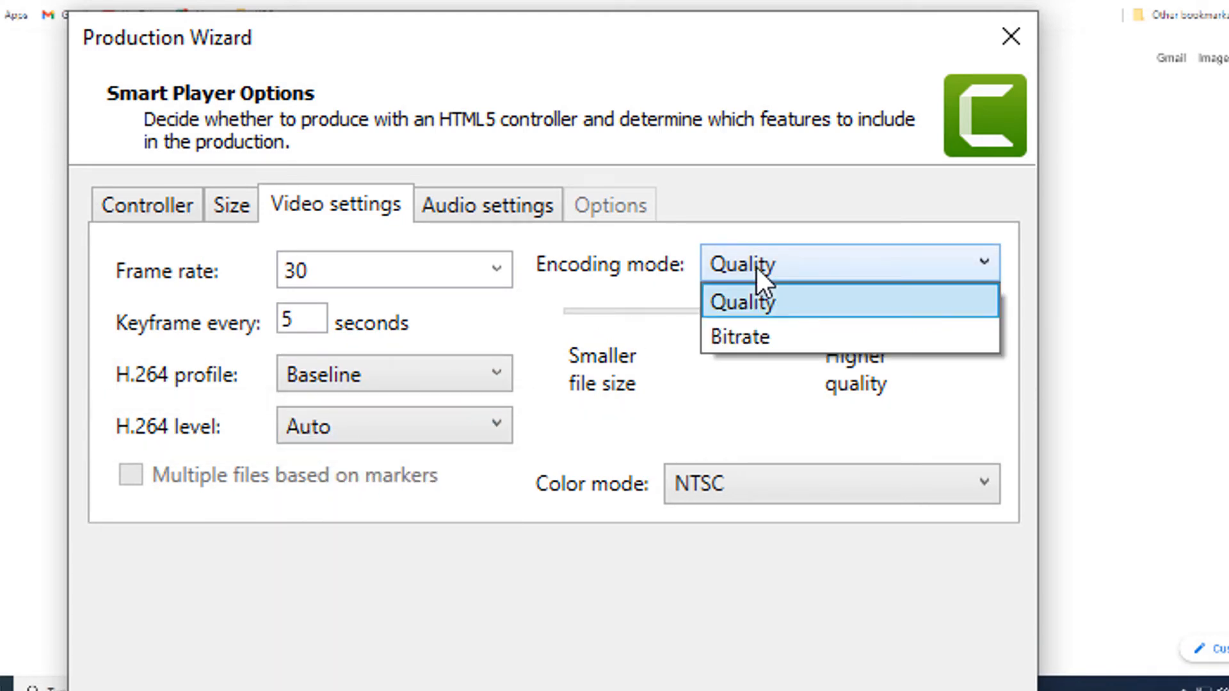
left_click(739, 302)
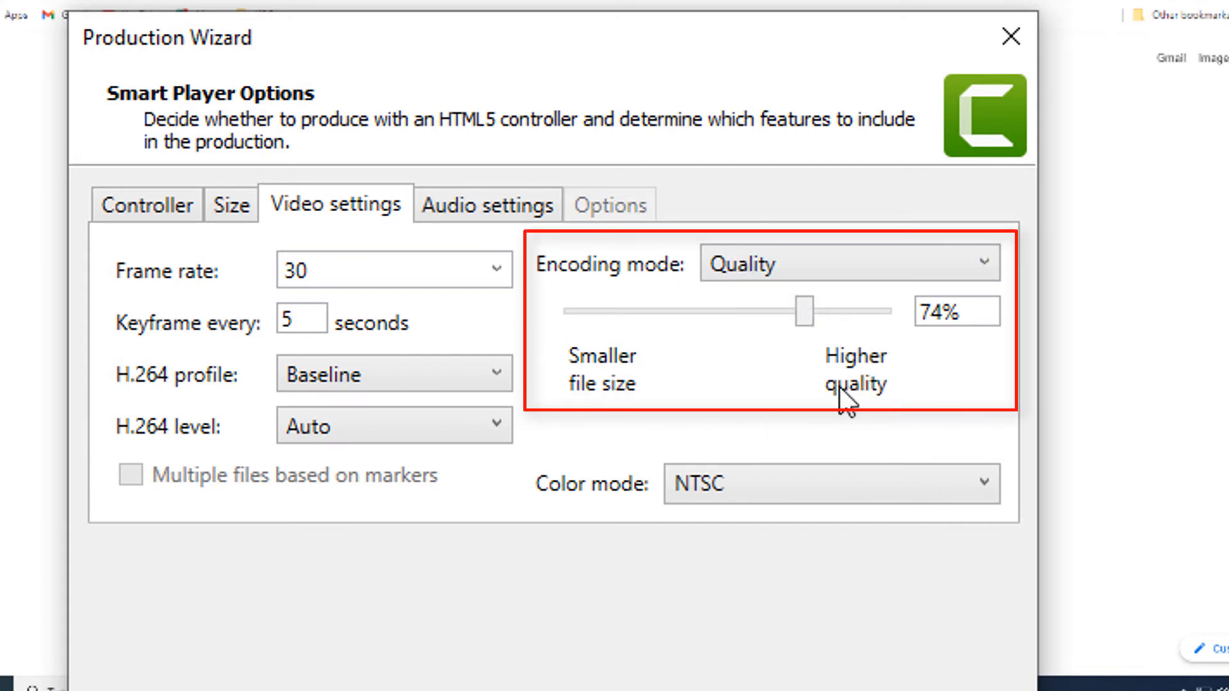
left_click_drag(812, 321, 814, 320)
left_click(740, 487)
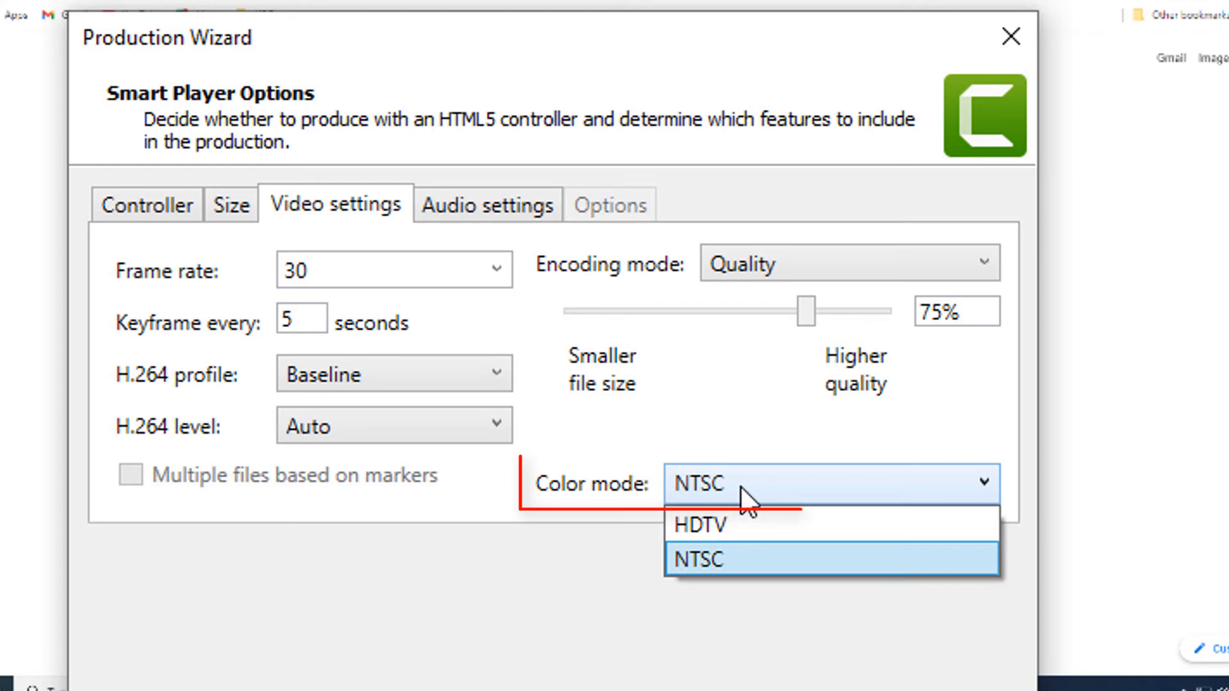
left_click(722, 560)
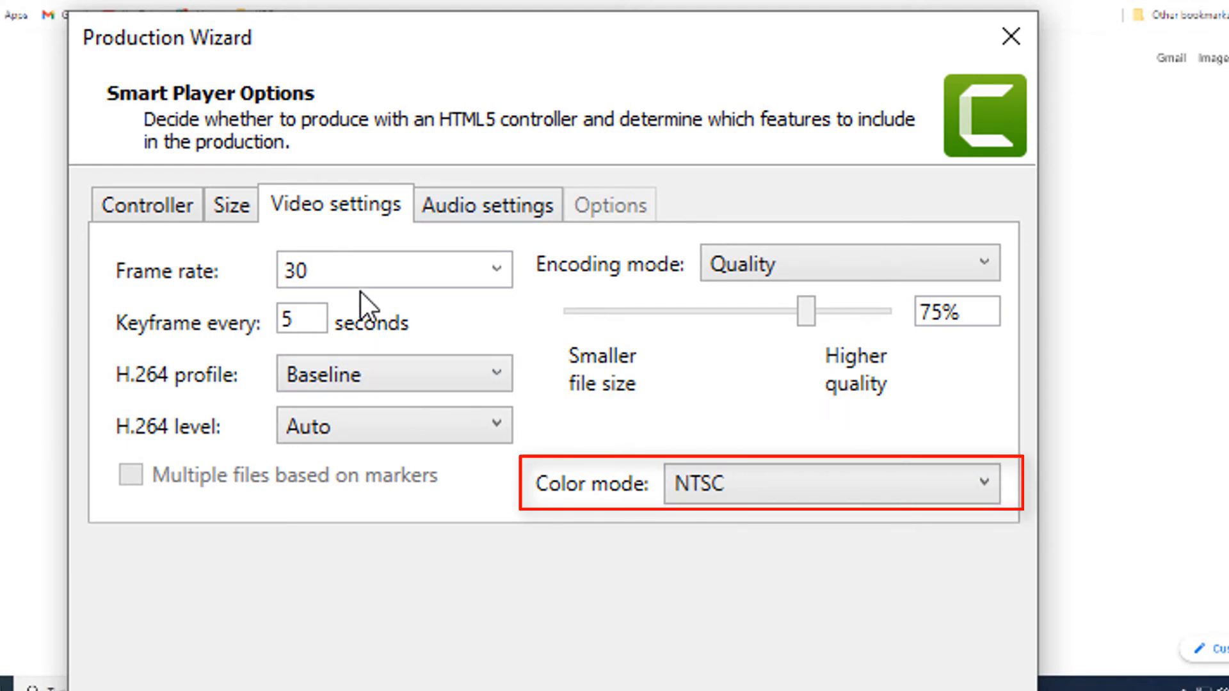
Keep audio encoding enabled with a bit rate of 320 kbps and accept the Smart Player options.
left_click(451, 206)
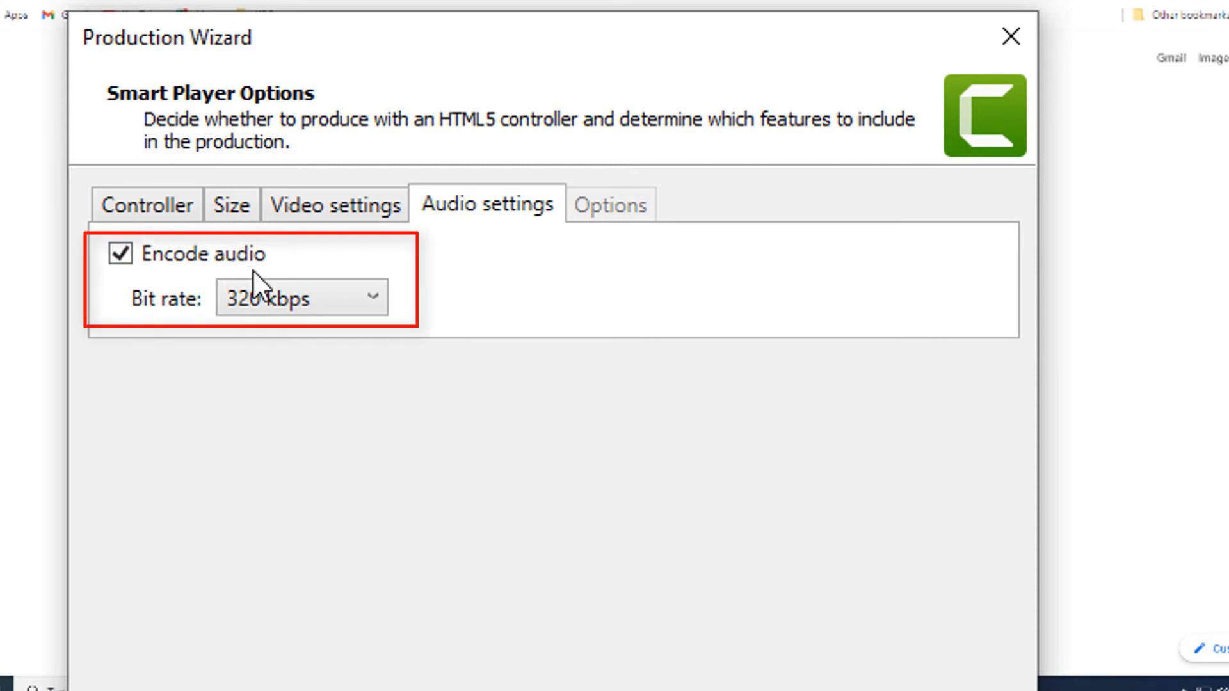
left_click(122, 253)
left_click(126, 256)
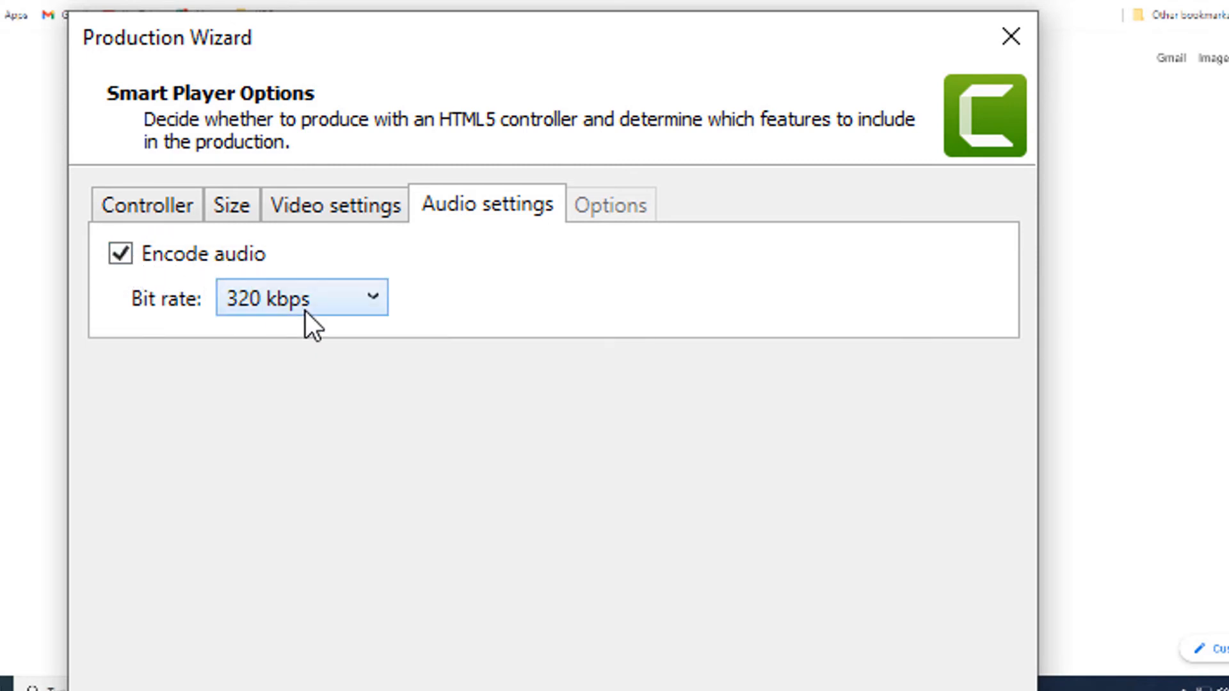
left_click(306, 311)
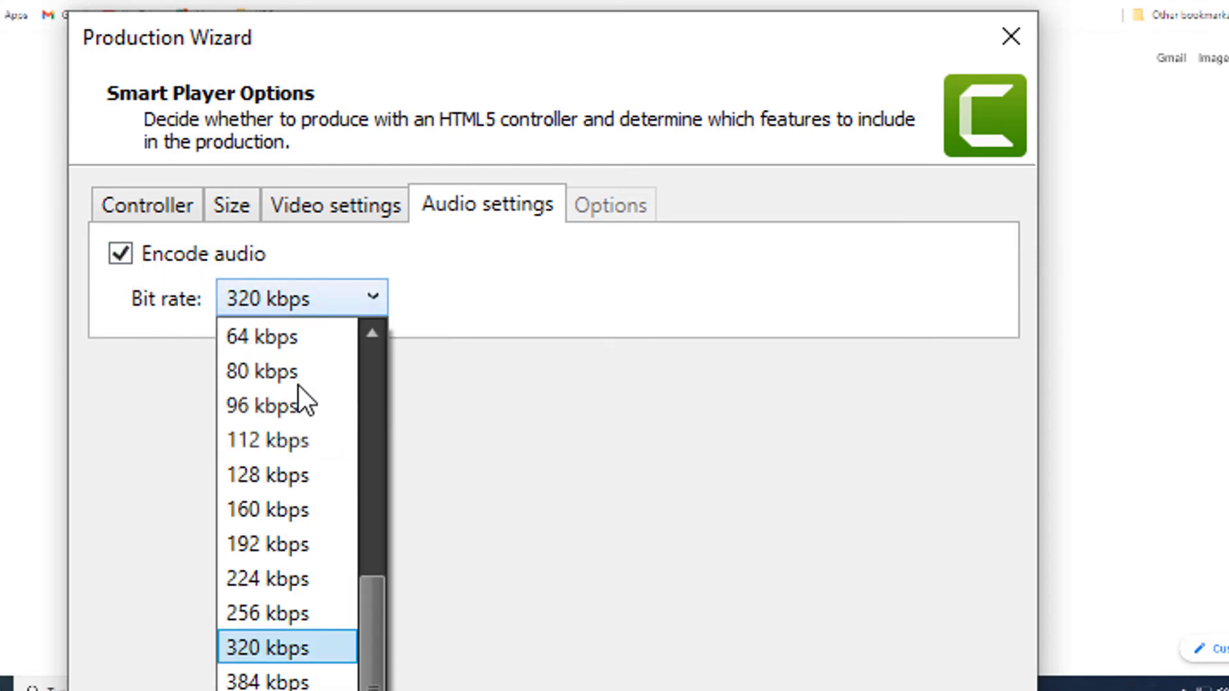
left_click(266, 645)
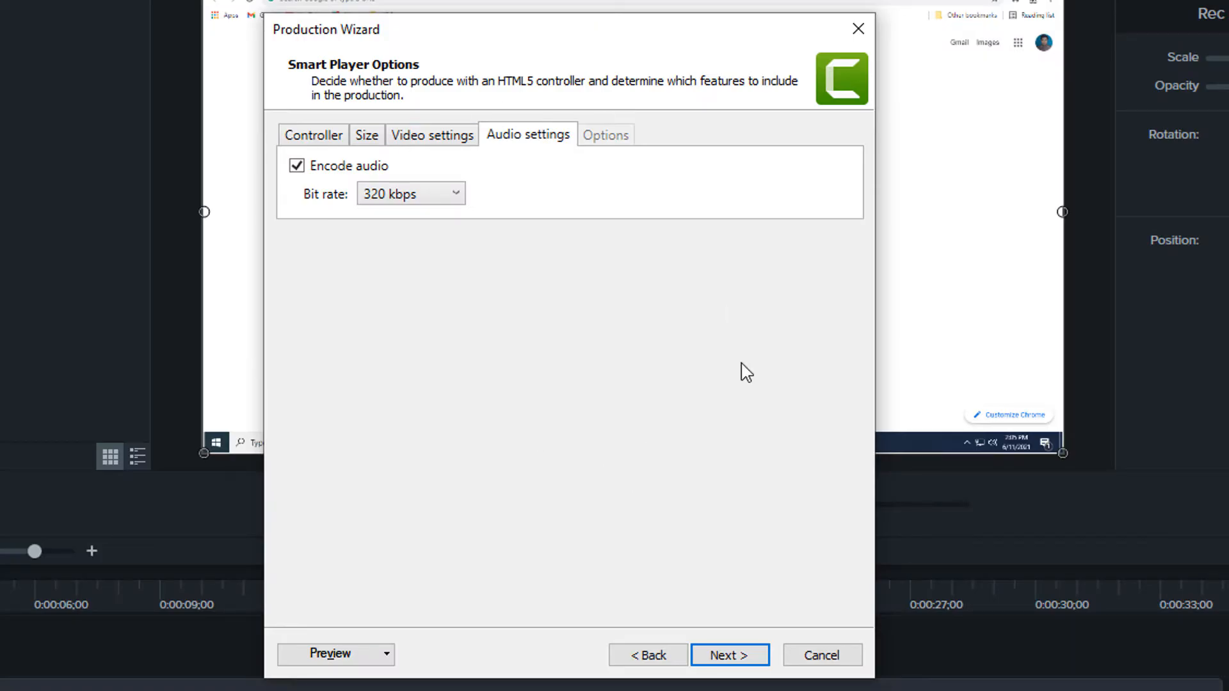
left_click(731, 658)
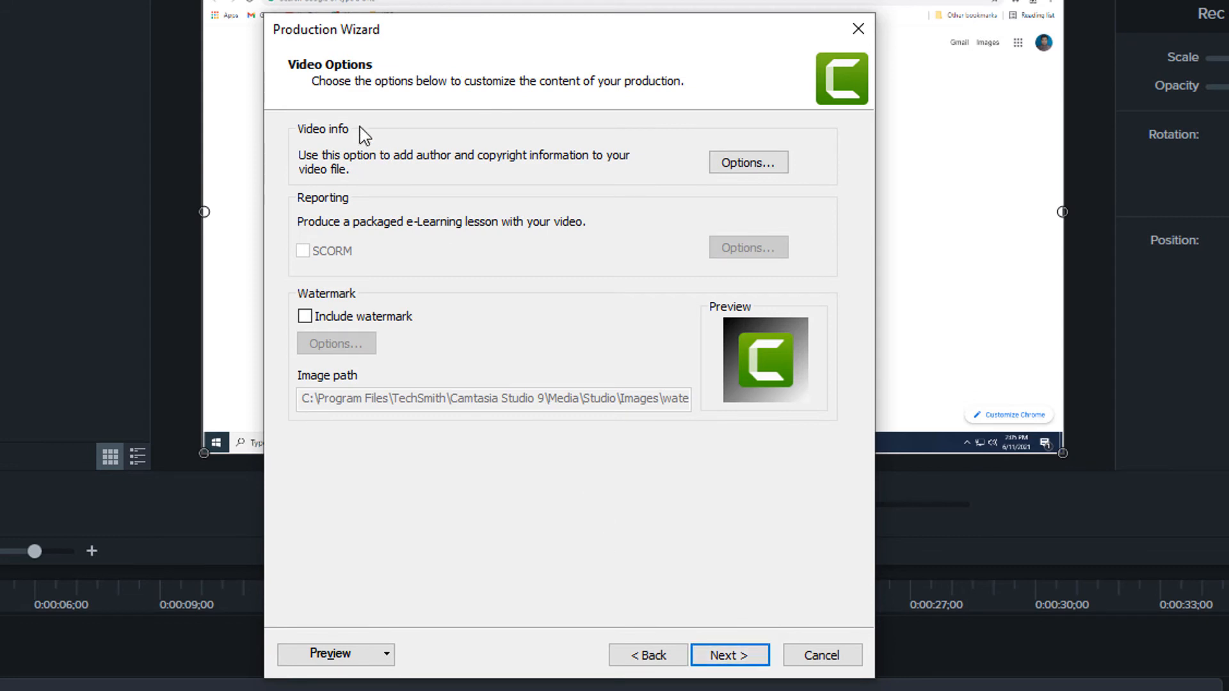
Enter the channel owner's name as the title in the video information and accept the video options without a watermark.
left_click(748, 165)
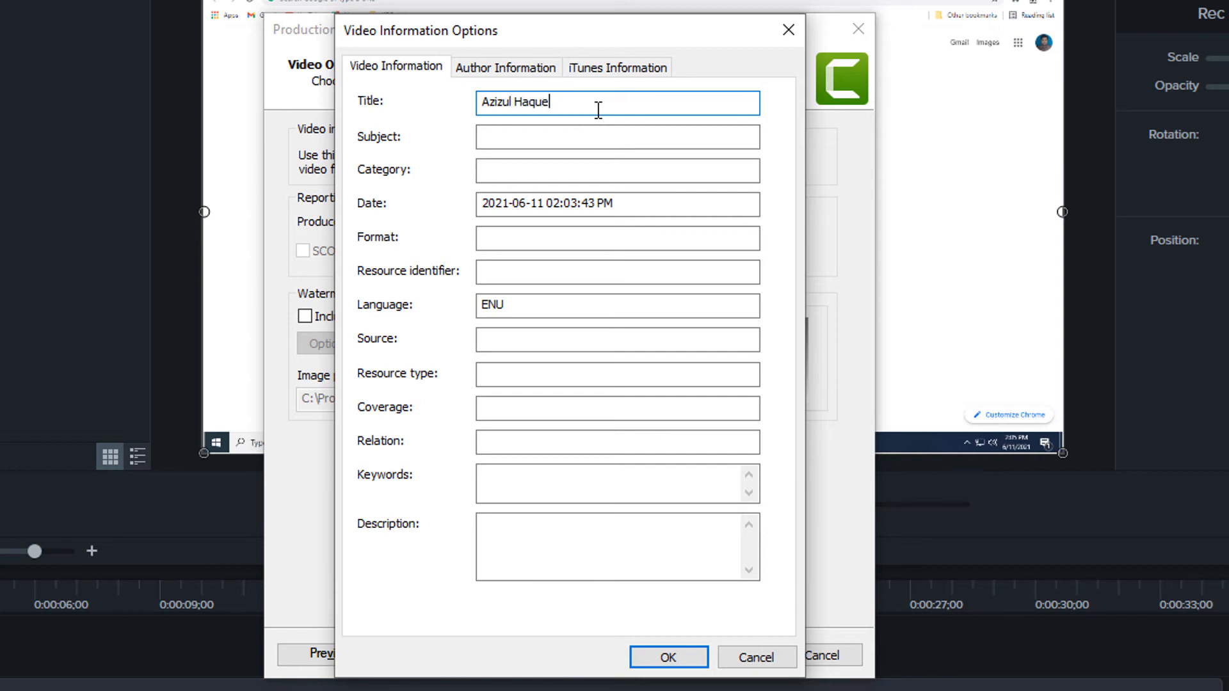
type("Azizul Haque BD")
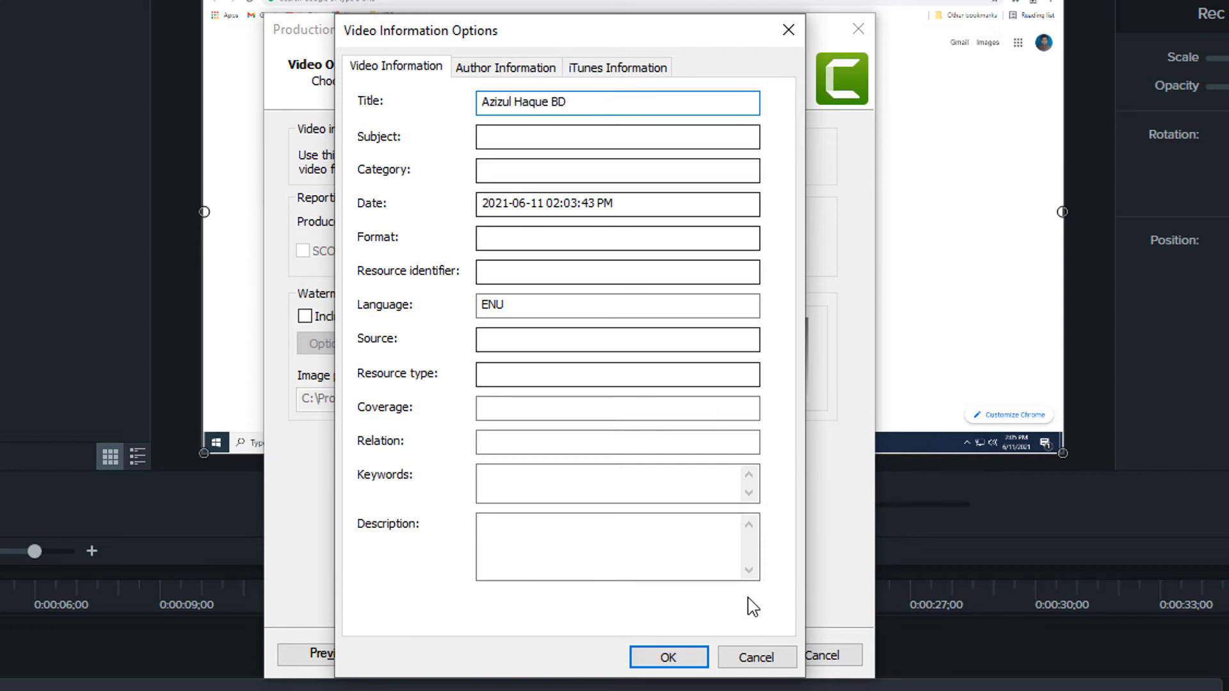
left_click(666, 658)
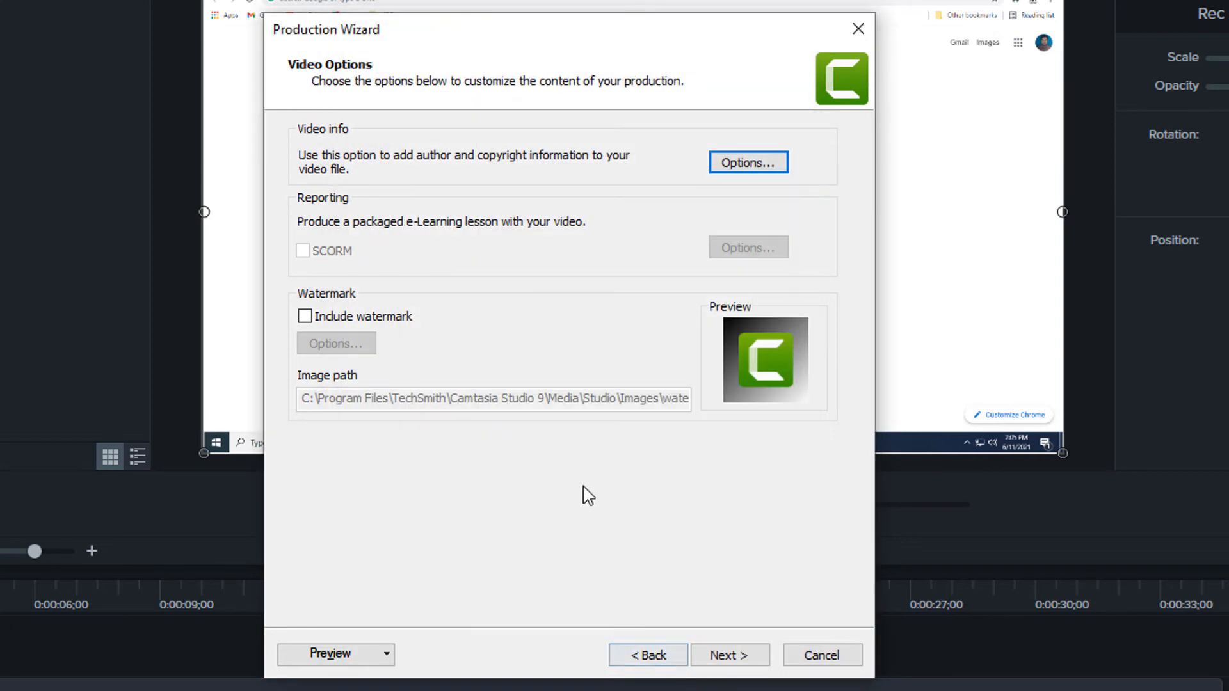
left_click(727, 656)
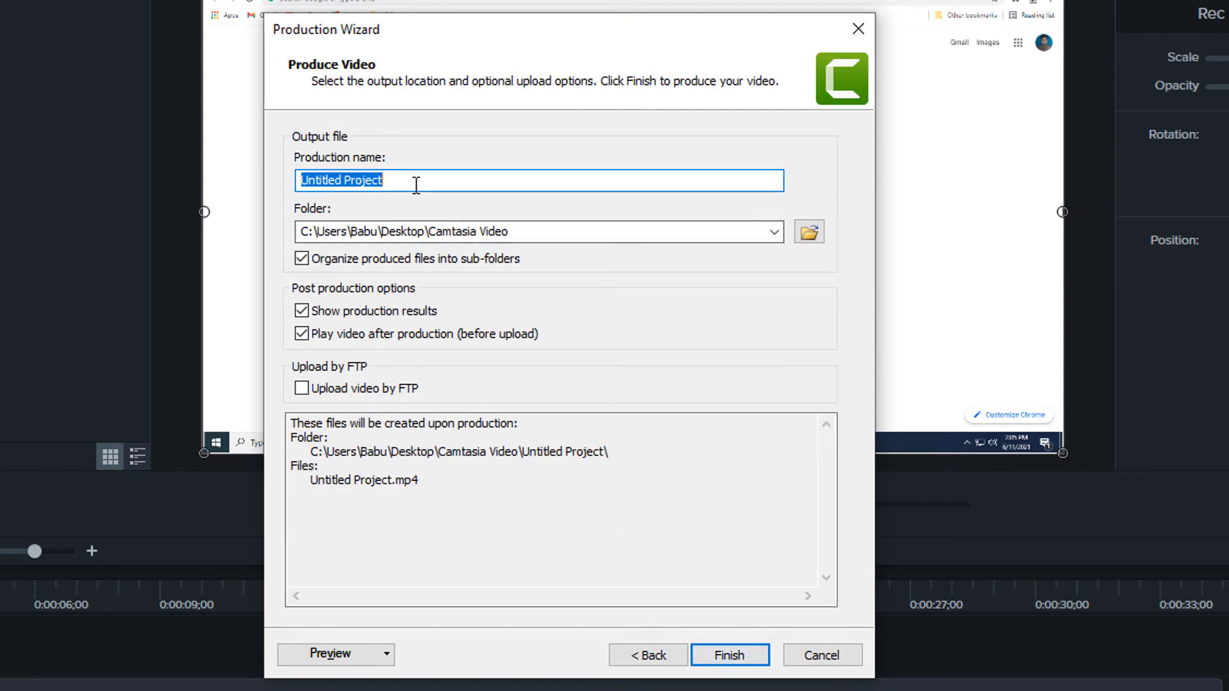
Name the production with the owner's name and start producing it into the Camtasia Video folder on the desktop.
type("Aziz")
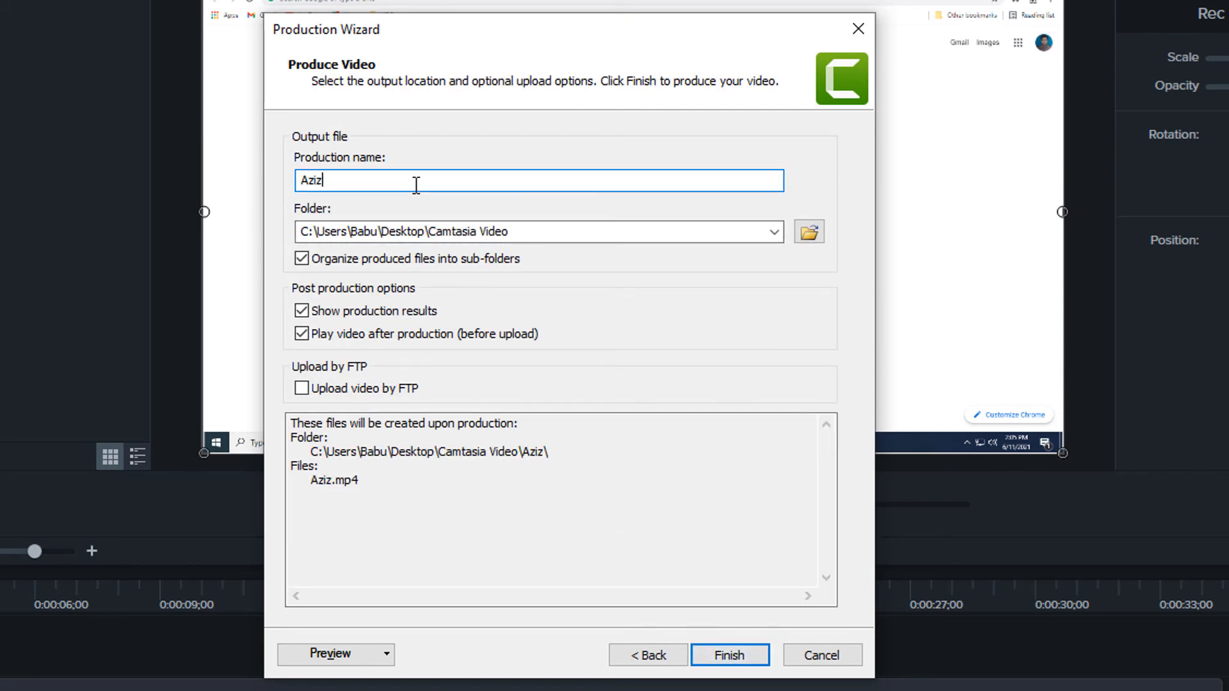
type("ul Haue")
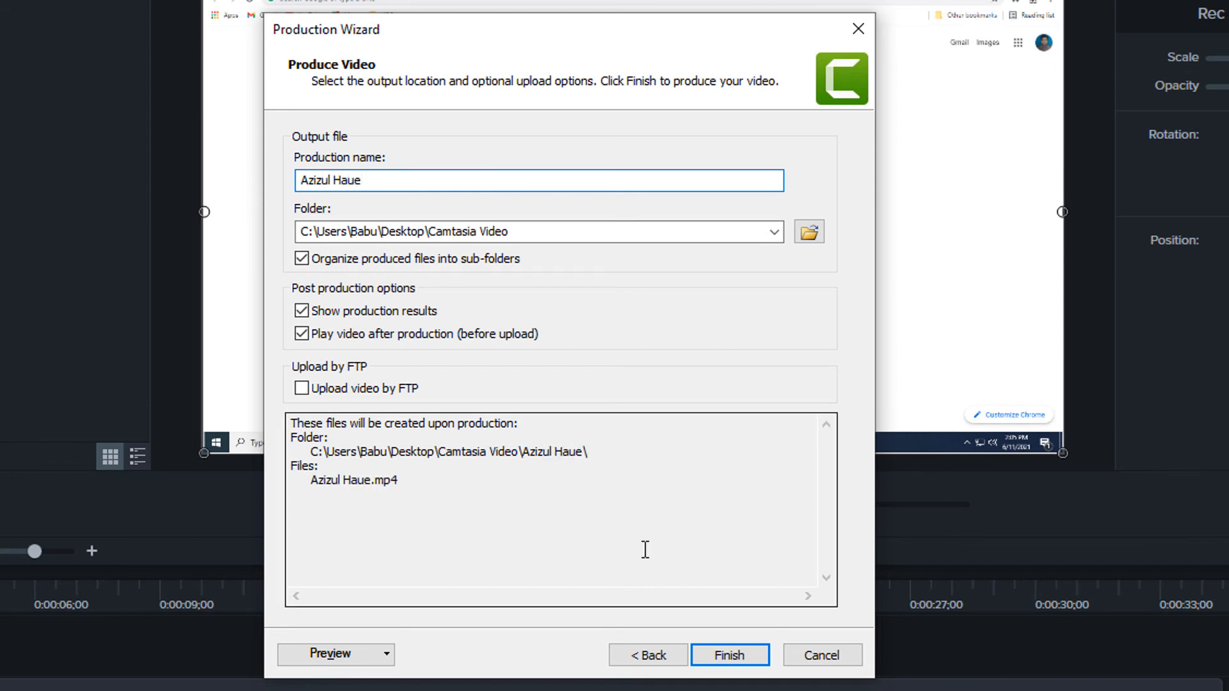
left_click(719, 660)
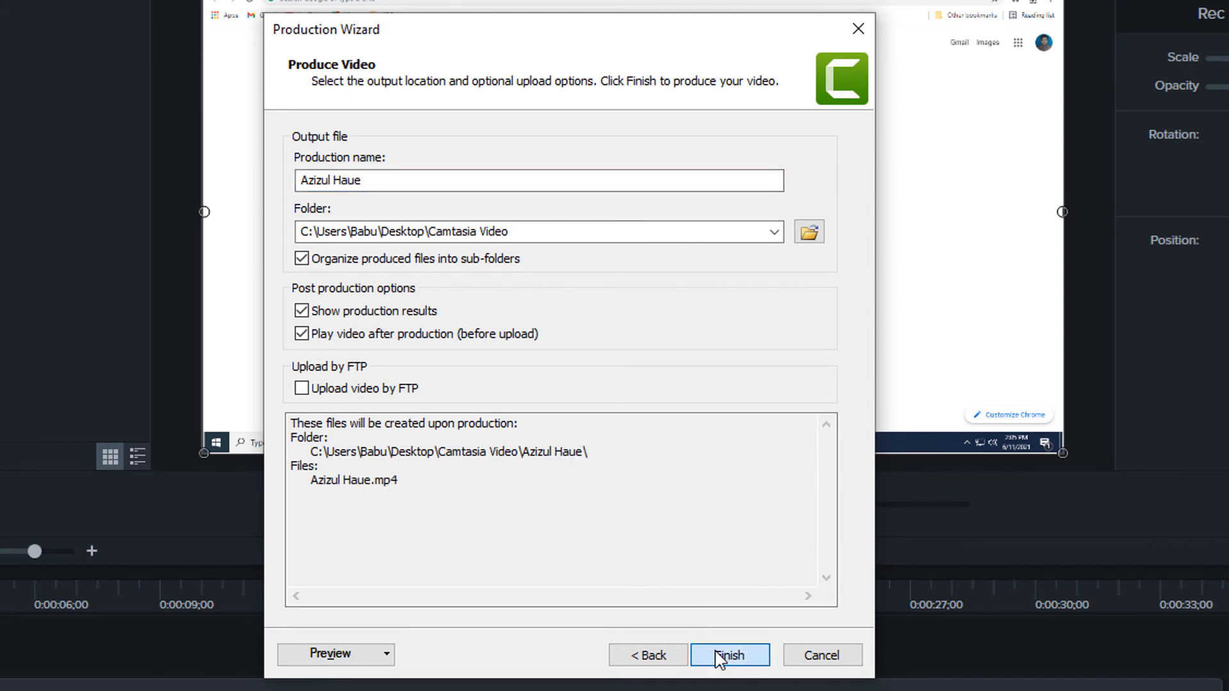